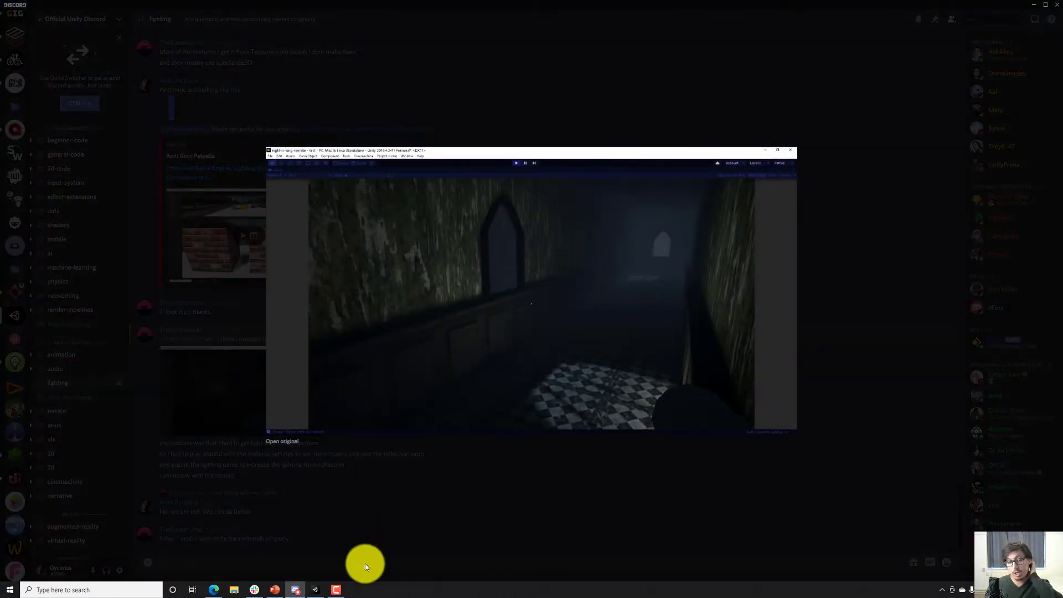
Switch to the Unity editor, enlarge the Scene view above the Game view, and select the Lighting New object.
{"action": "left_click", "coordinate": [316, 589]}
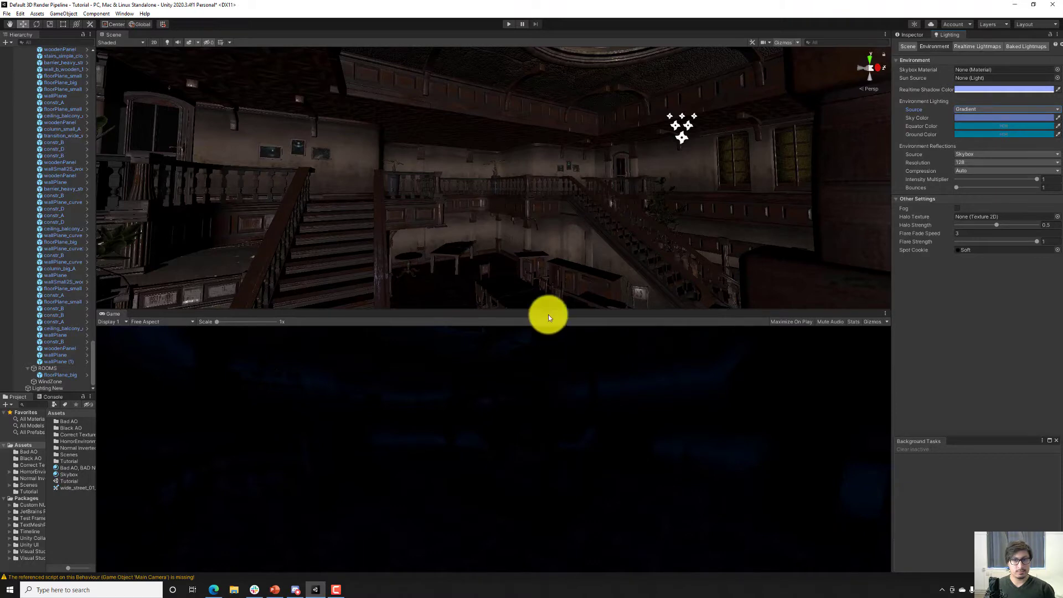
{"action": "left_click_drag", "start_coordinate": [546, 314], "coordinate": [509, 111]}
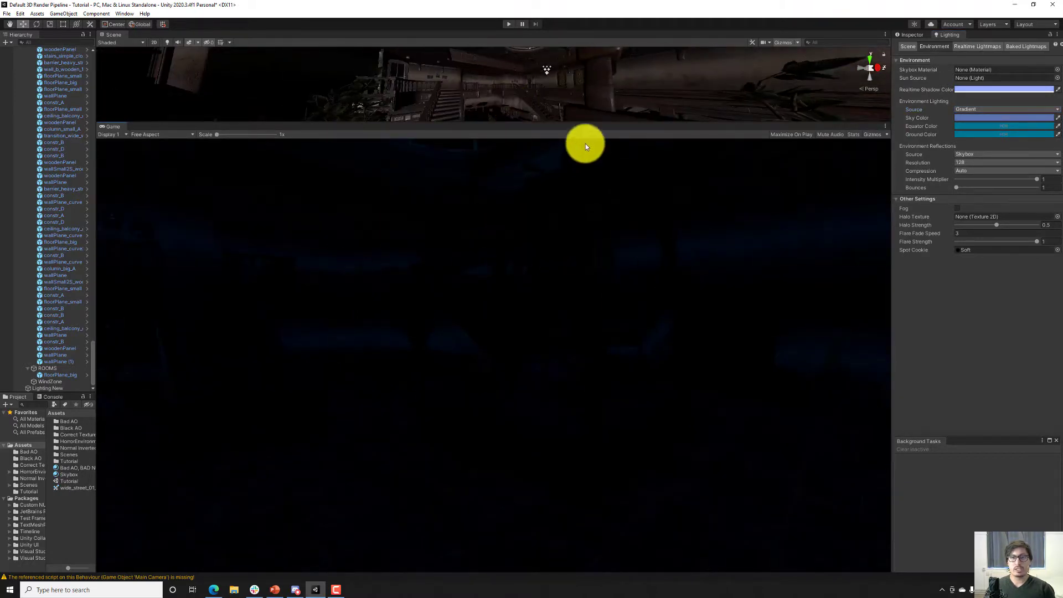
{"action": "left_click_drag", "start_coordinate": [576, 123], "coordinate": [576, 366]}
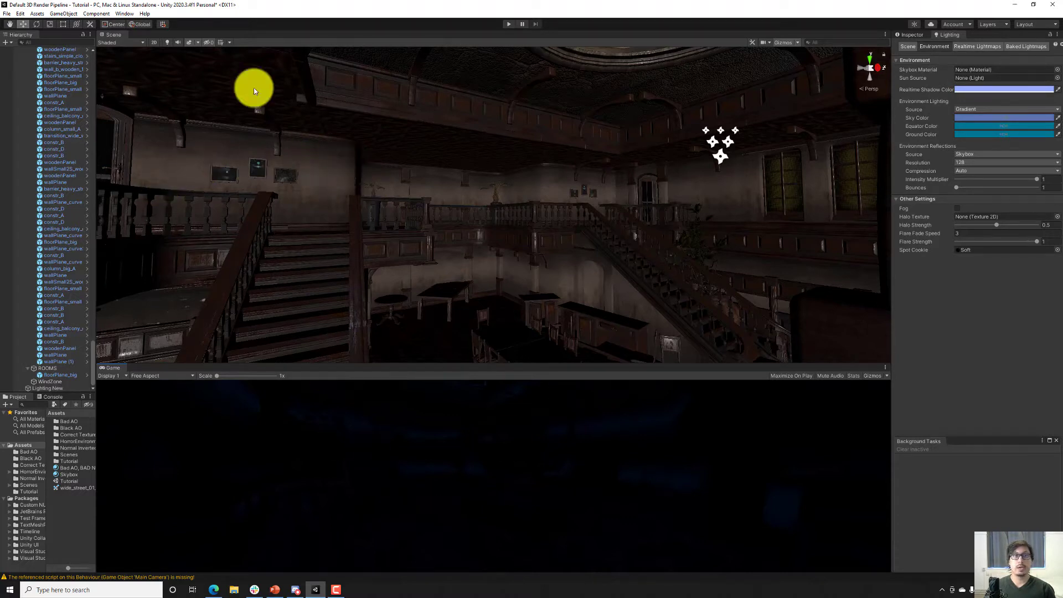
{"action": "left_click", "coordinate": [71, 388]}
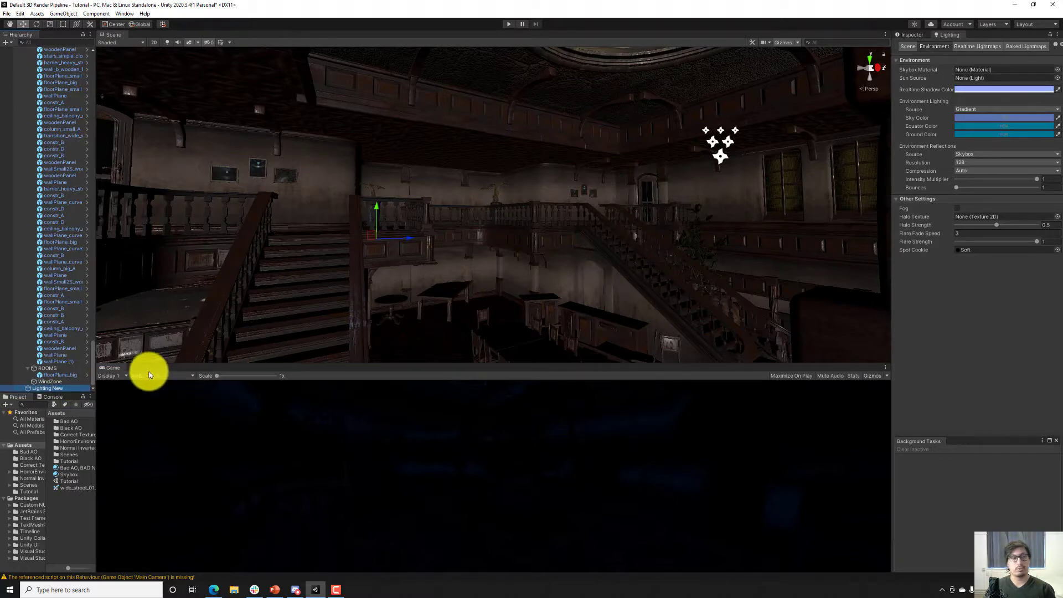
{"action": "right_click_drag", "start_coordinate": [311, 225], "coordinate": [380, 263]}
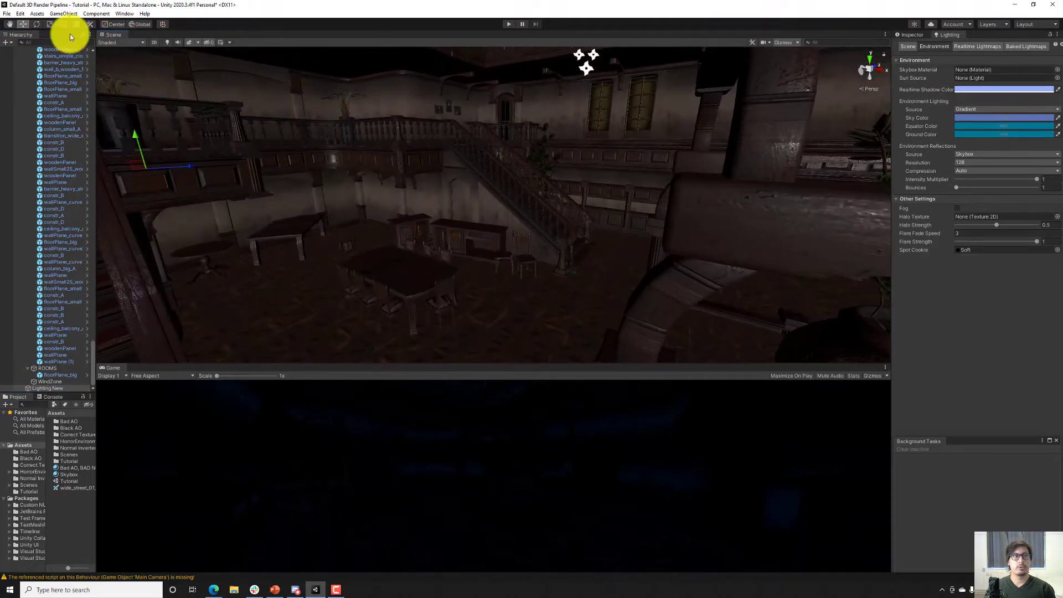
Open the project settings and review the Quality settings.
{"action": "left_click", "coordinate": [20, 13]}
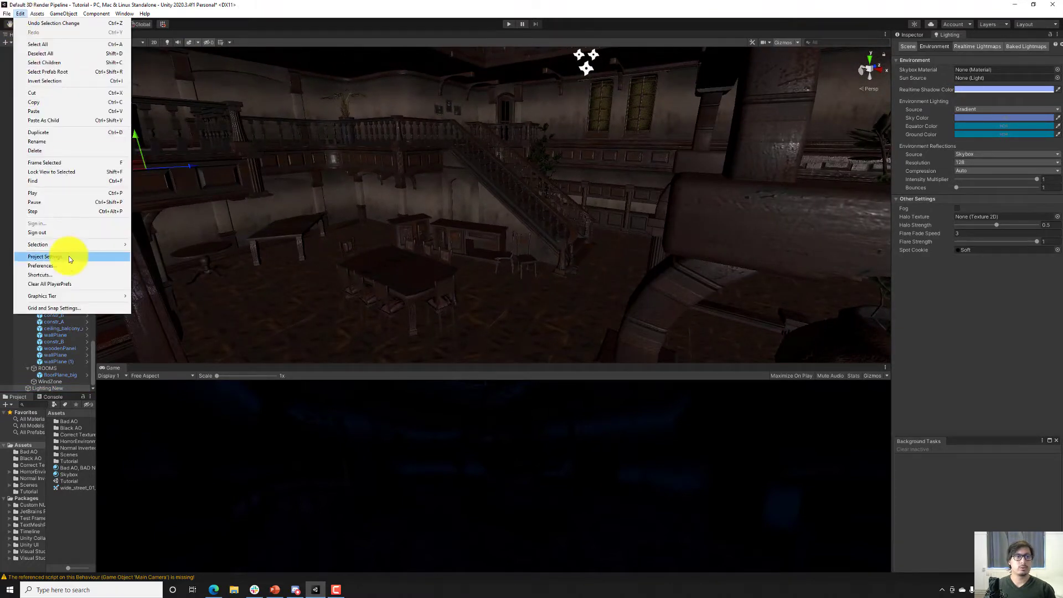
{"action": "left_click", "coordinate": [69, 256]}
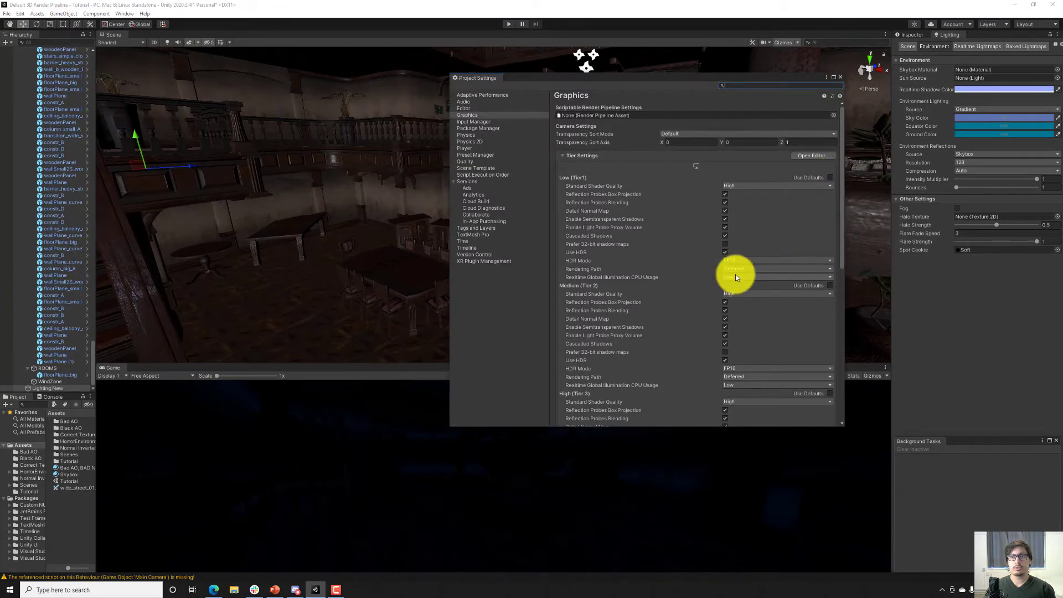
{"action": "left_click", "coordinate": [474, 162]}
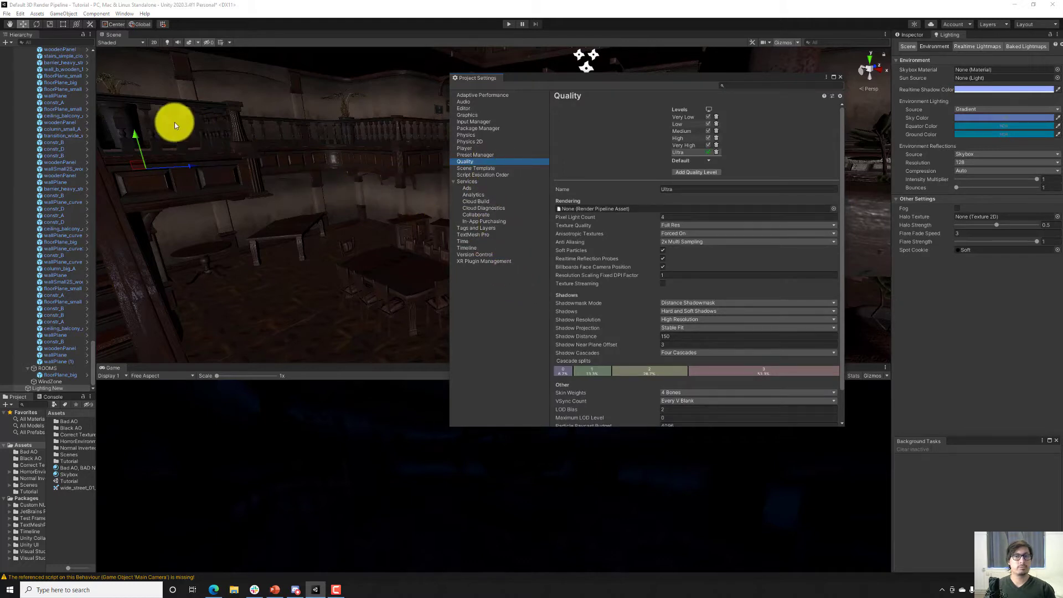
{"action": "left_click", "coordinate": [22, 13]}
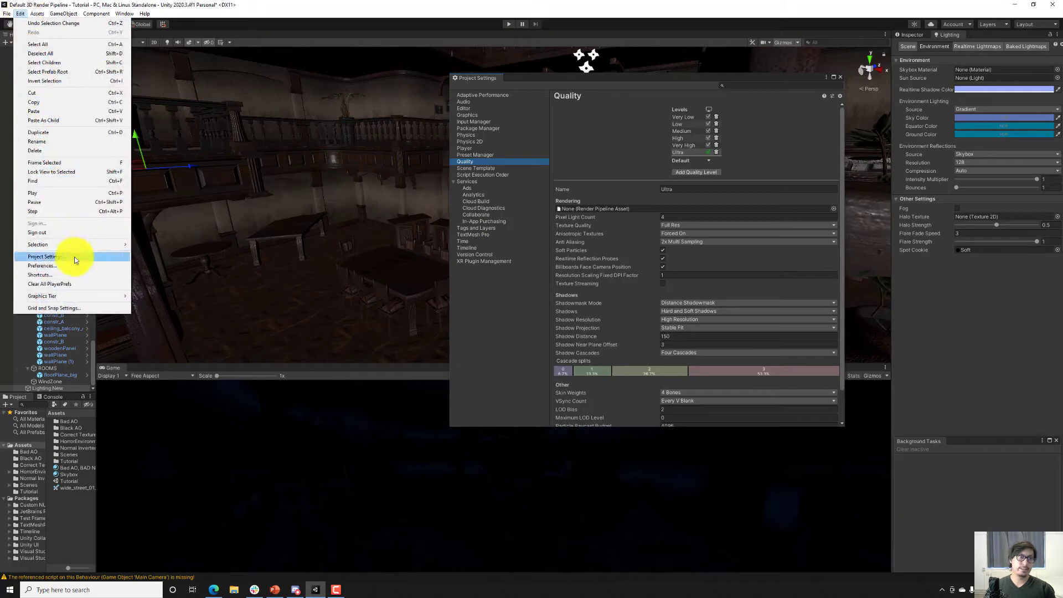
{"action": "left_click", "coordinate": [71, 270]}
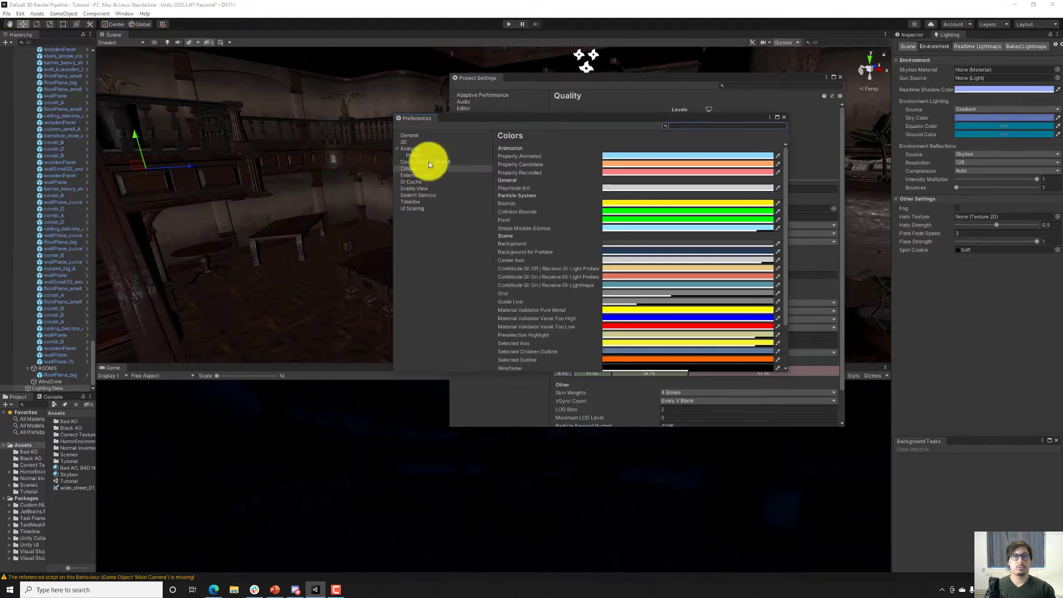
{"action": "left_click", "coordinate": [436, 137]}
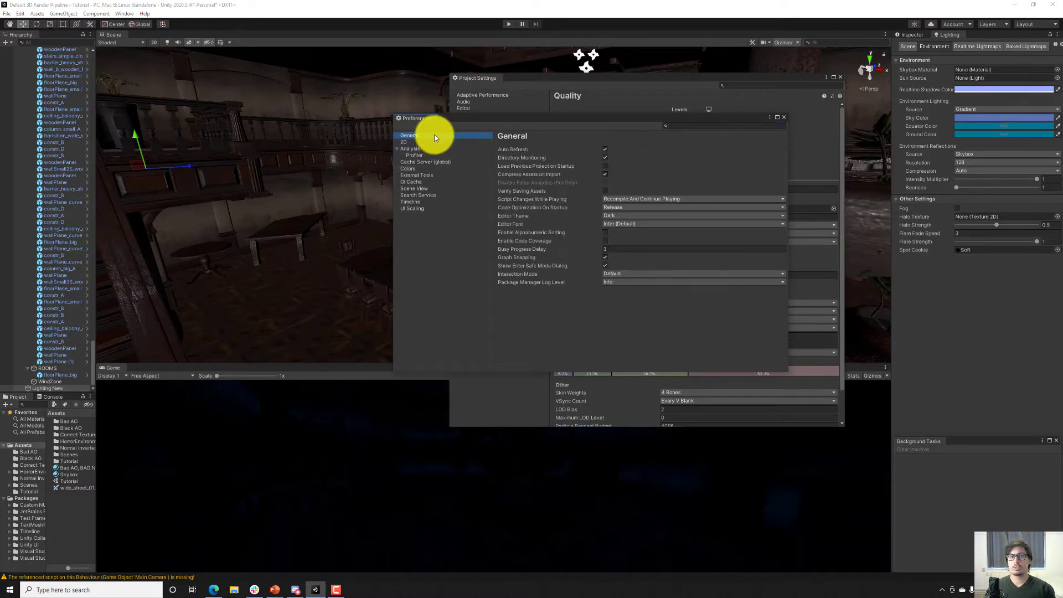
{"action": "left_click", "coordinate": [786, 118]}
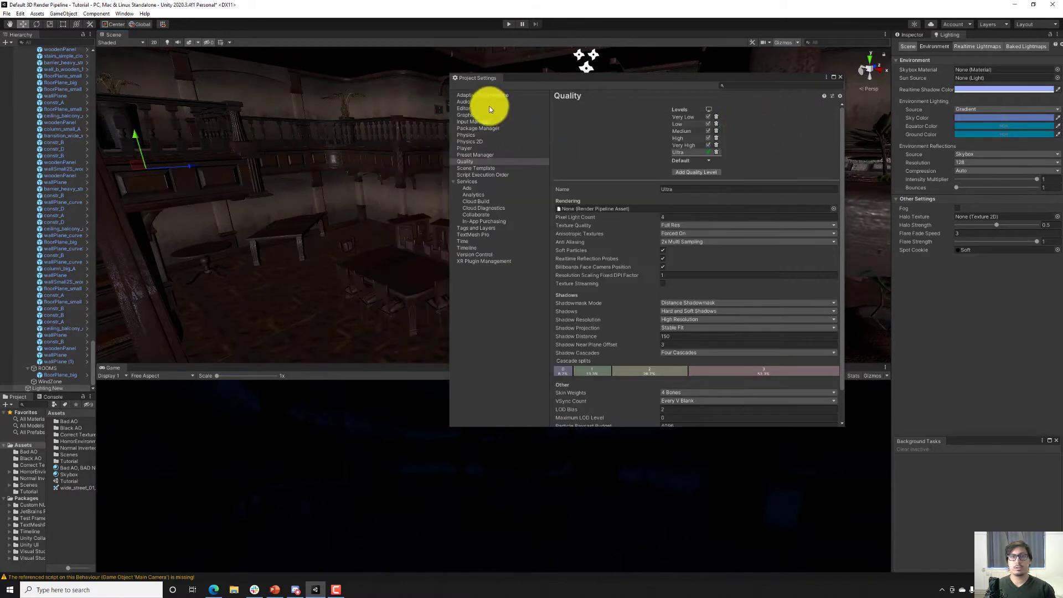
Check the Color Space in the project's Player rendering settings and close the project settings.
{"action": "left_click", "coordinate": [472, 146]}
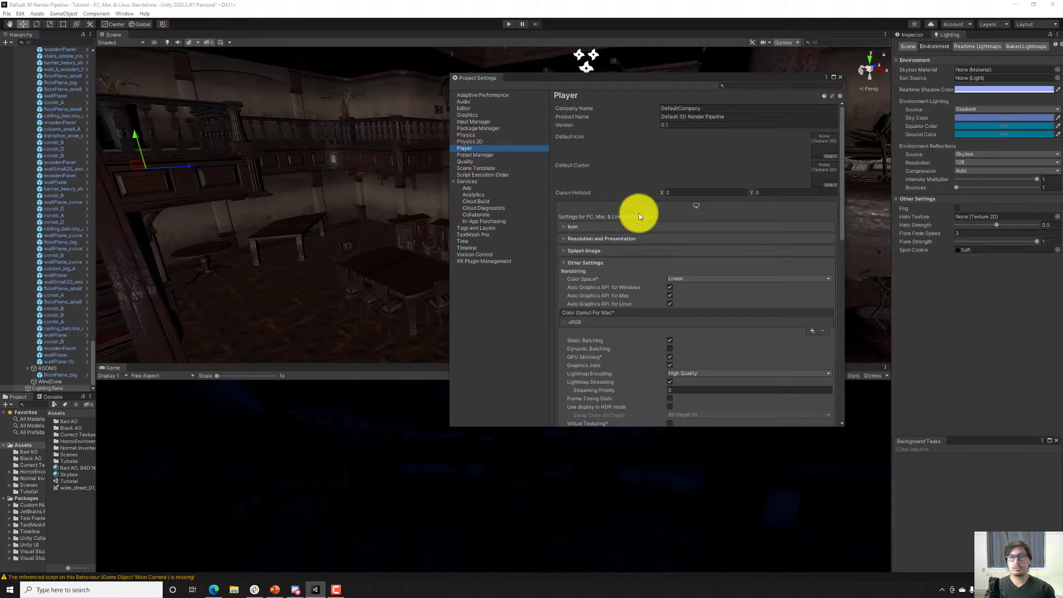
{"action": "scroll", "coordinate": [692, 236], "scroll_direction": "down", "scroll_amount": 3}
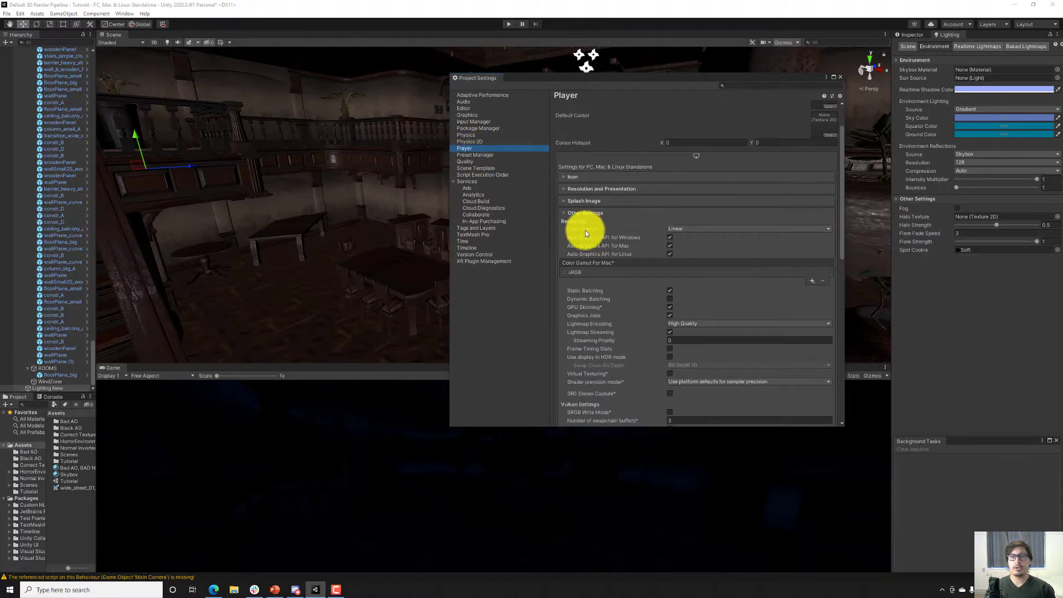
{"action": "left_click", "coordinate": [842, 80]}
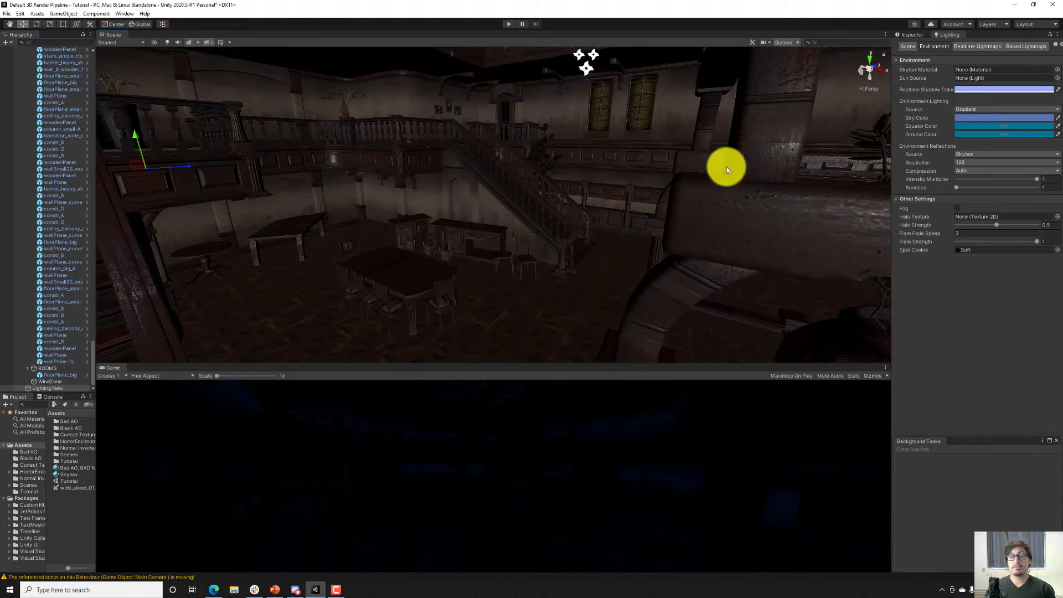
Add a spotlight as a child of Lighting New and place it beneath the dome, aimed down at the hall's central structure.
{"action": "right_click", "coordinate": [54, 389]}
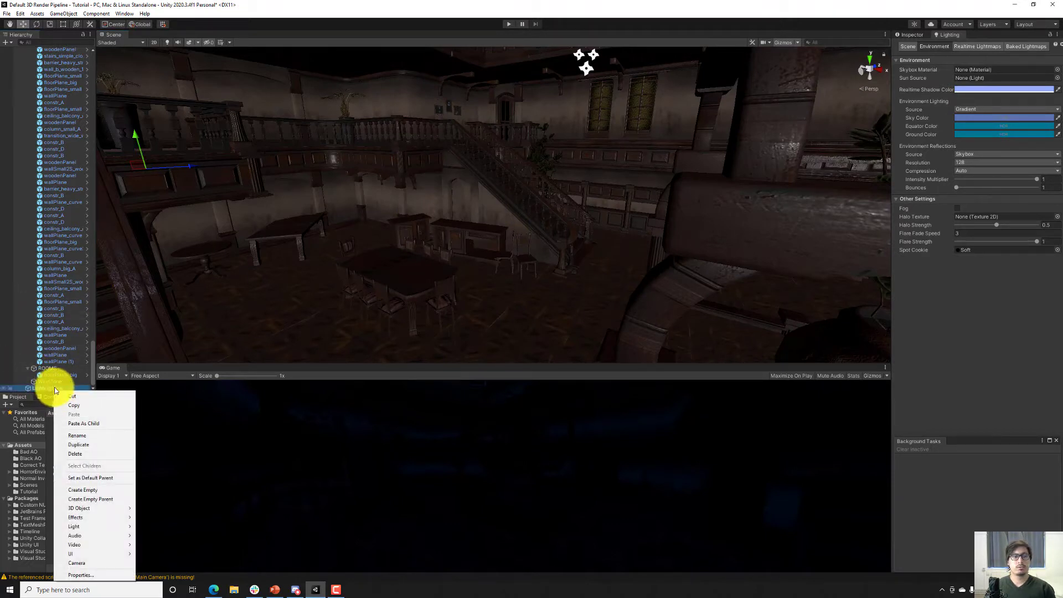
{"action": "mouse_move", "coordinate": [96, 528]}
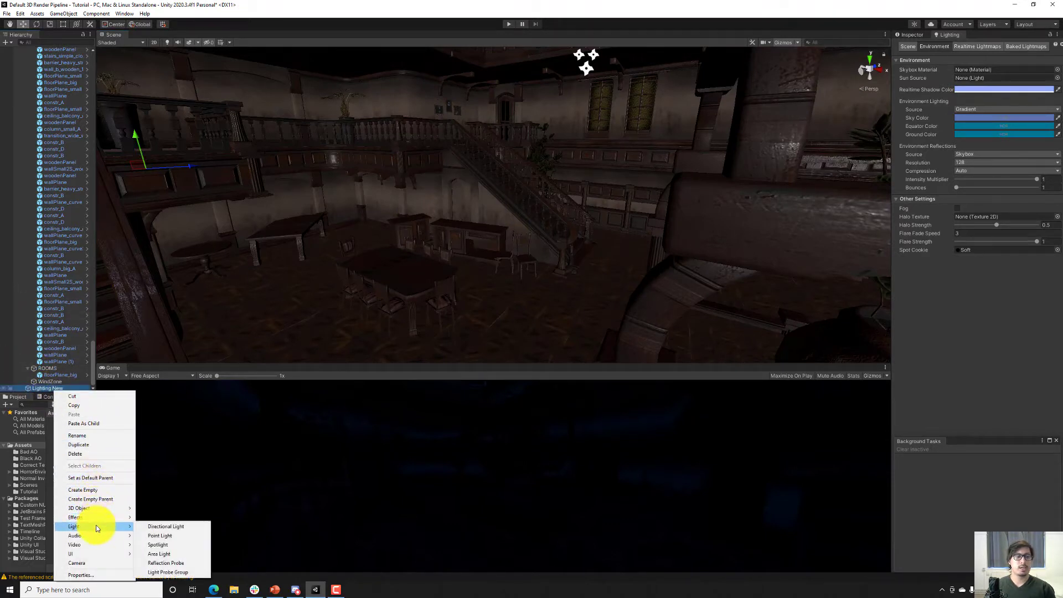
{"action": "left_click", "coordinate": [178, 544]}
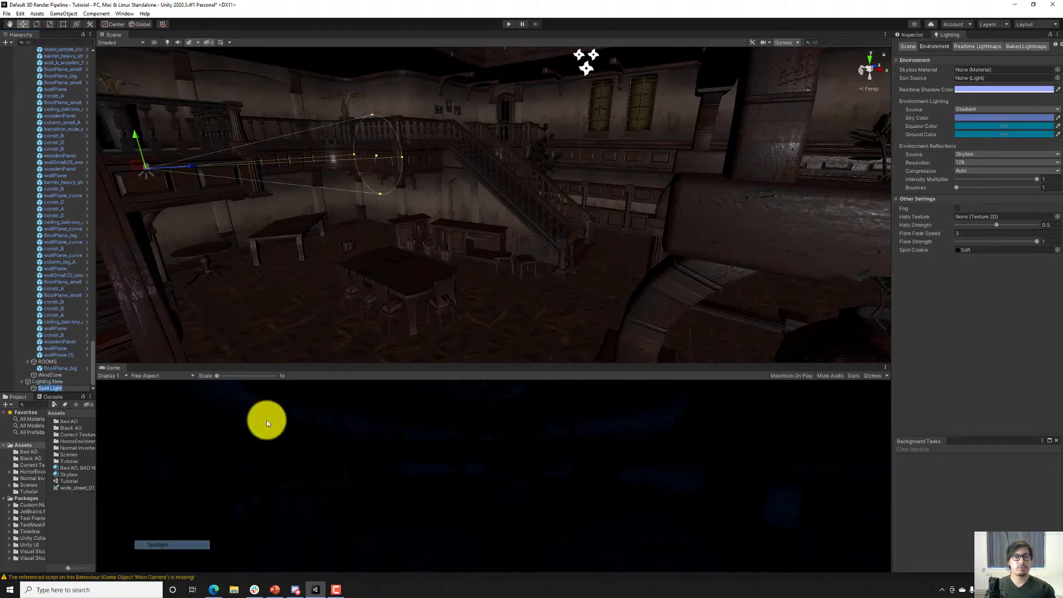
{"action": "right_click_drag", "start_coordinate": [379, 278], "coordinate": [370, 573]}
{"action": "right_click", "coordinate": [371, 574]}
{"action": "key", "text": "q"}
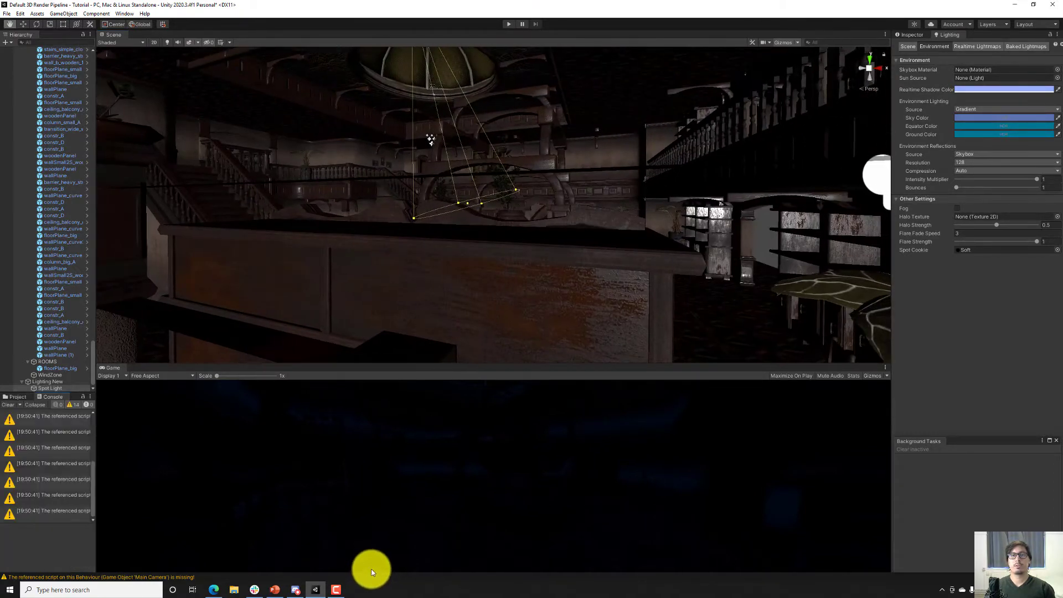
{"action": "middle_click_drag", "start_coordinate": [605, 139], "coordinate": [607, 178]}
{"action": "scroll", "coordinate": [607, 177], "scroll_direction": "up", "scroll_amount": 3}
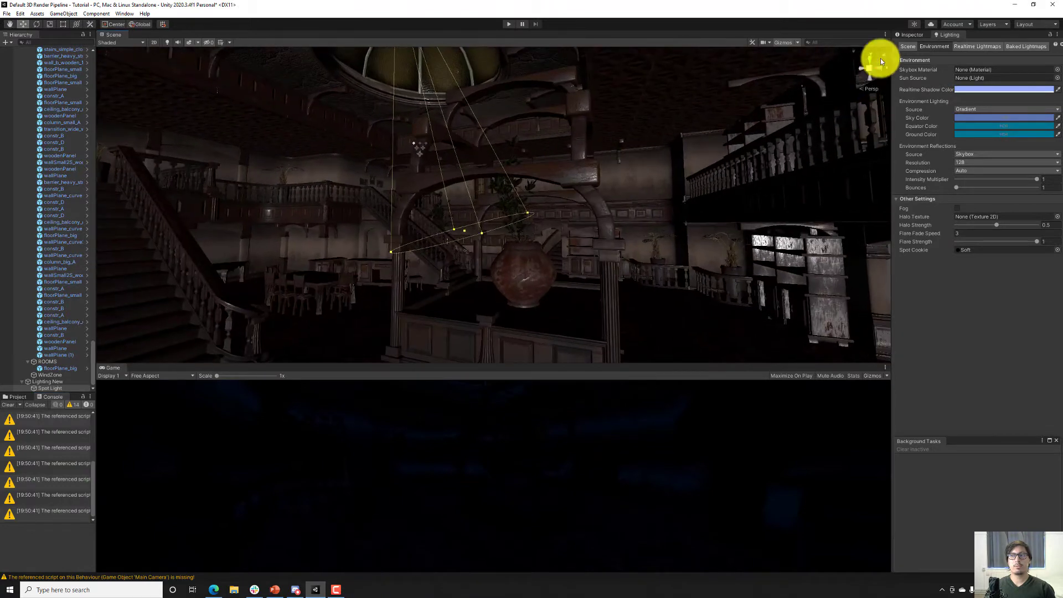
Set the spotlight's range to about 13.15, its intensity to about 11 and its spot angle to 67.
{"action": "left_click", "coordinate": [904, 37]}
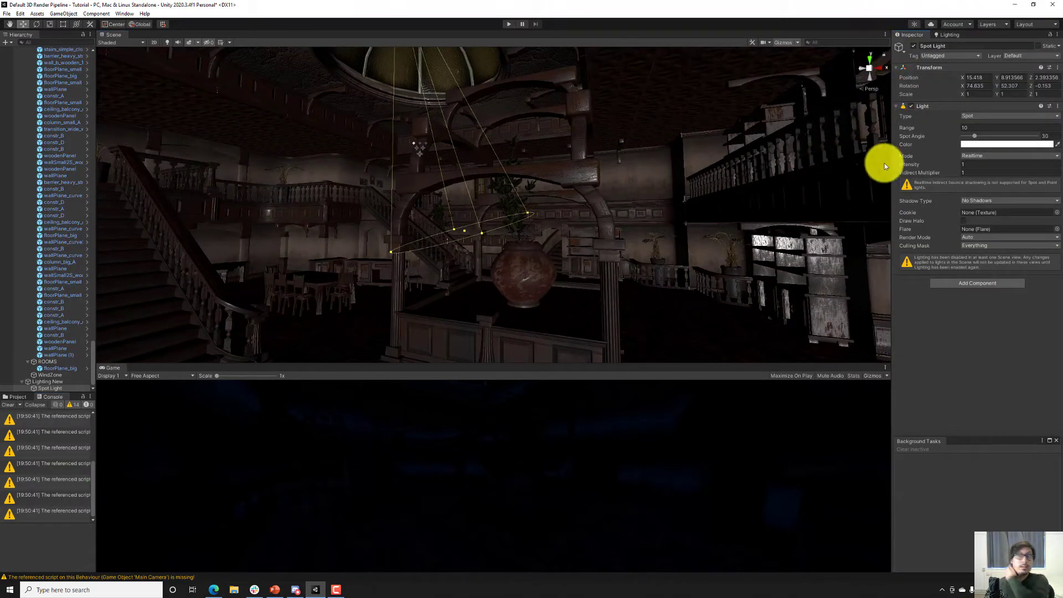
{"action": "left_click_drag", "start_coordinate": [919, 128], "coordinate": [968, 128]}
{"action": "left_click_drag", "start_coordinate": [913, 164], "coordinate": [954, 162]}
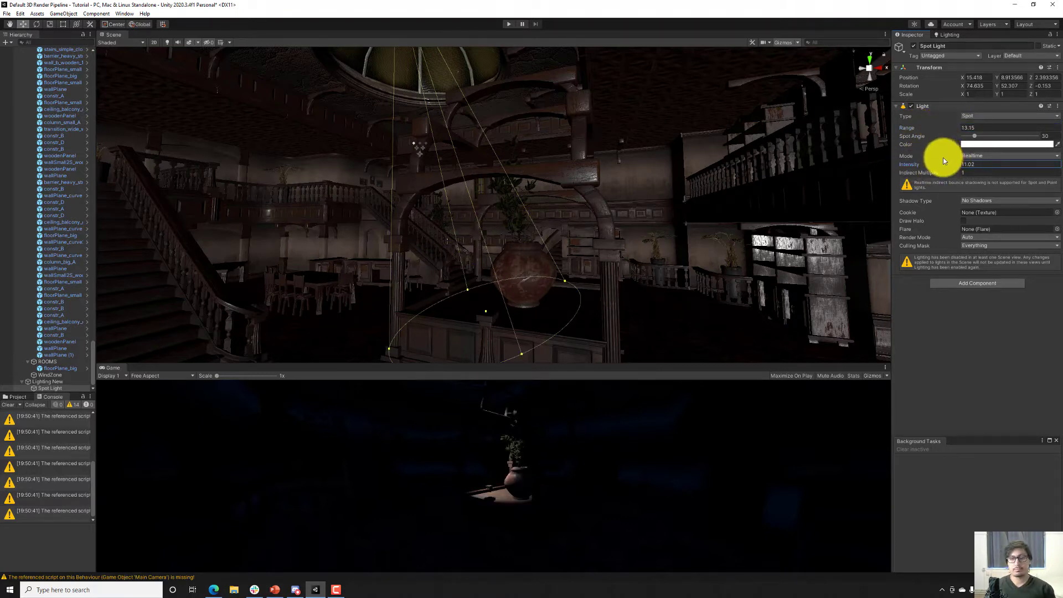
{"action": "mouse_move", "coordinate": [975, 136]}
{"action": "left_mouse_down"}
{"action": "mouse_move", "coordinate": [1018, 129]}
{"action": "mouse_move", "coordinate": [975, 142]}
{"action": "mouse_move", "coordinate": [990, 147]}
{"action": "left_mouse_up"}
Change the spotlight's color to the saved light blue swatch 99ADFF.
{"action": "left_click", "coordinate": [984, 146]}
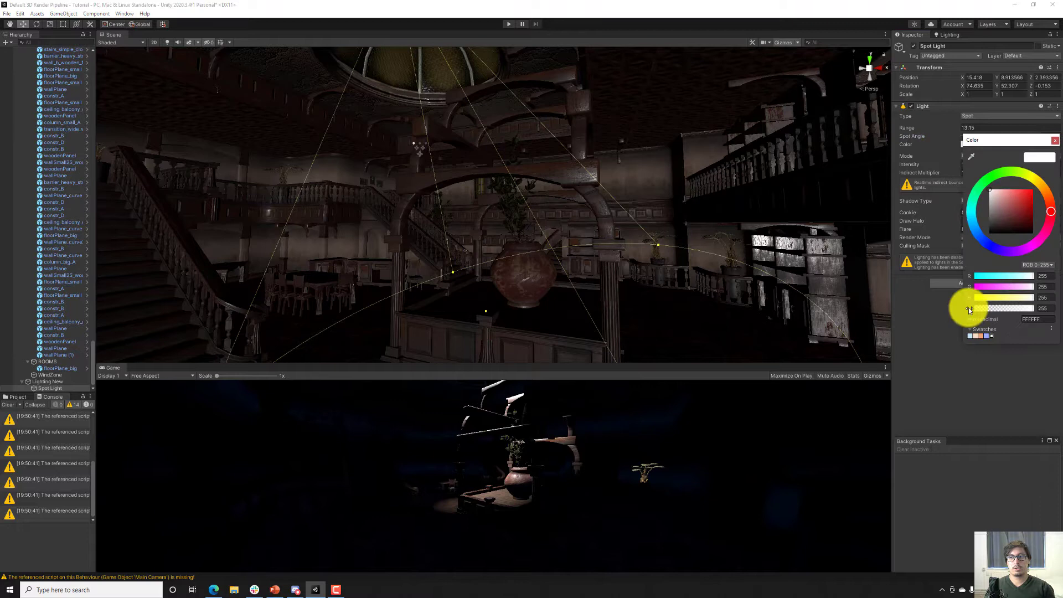
{"action": "left_click", "coordinate": [988, 336]}
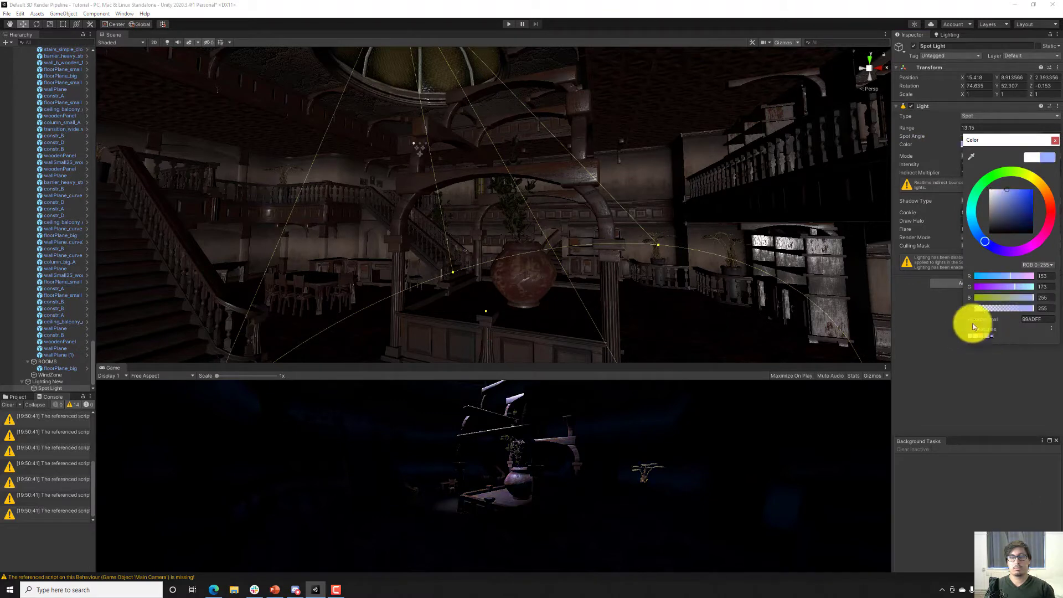
{"action": "left_click", "coordinate": [963, 133]}
Set the spotlight's range to 15 and its intensity to 9.
{"action": "left_click", "coordinate": [966, 129]}
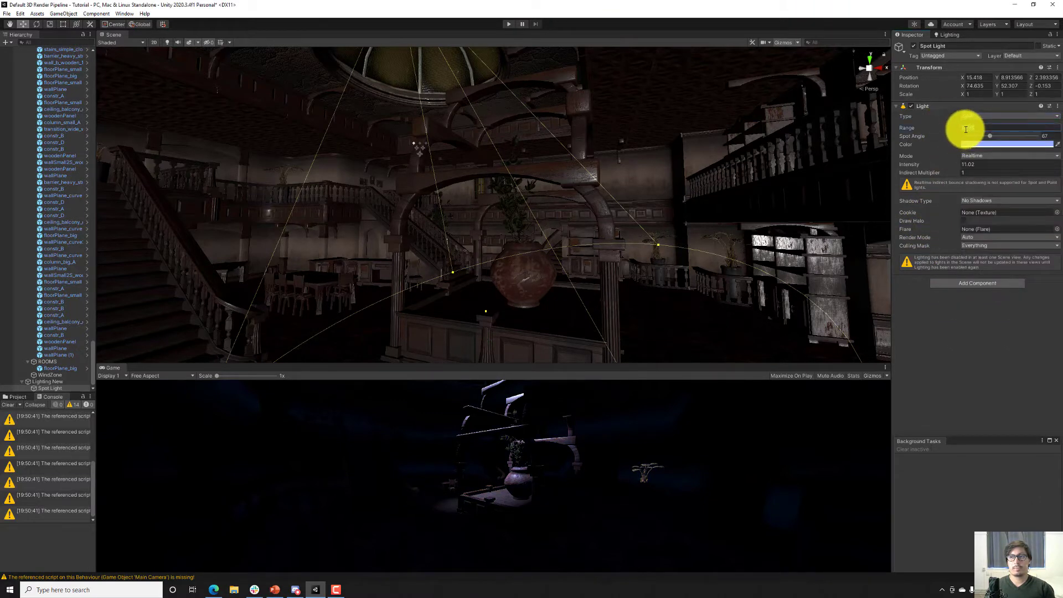
{"action": "type", "text": "15"}
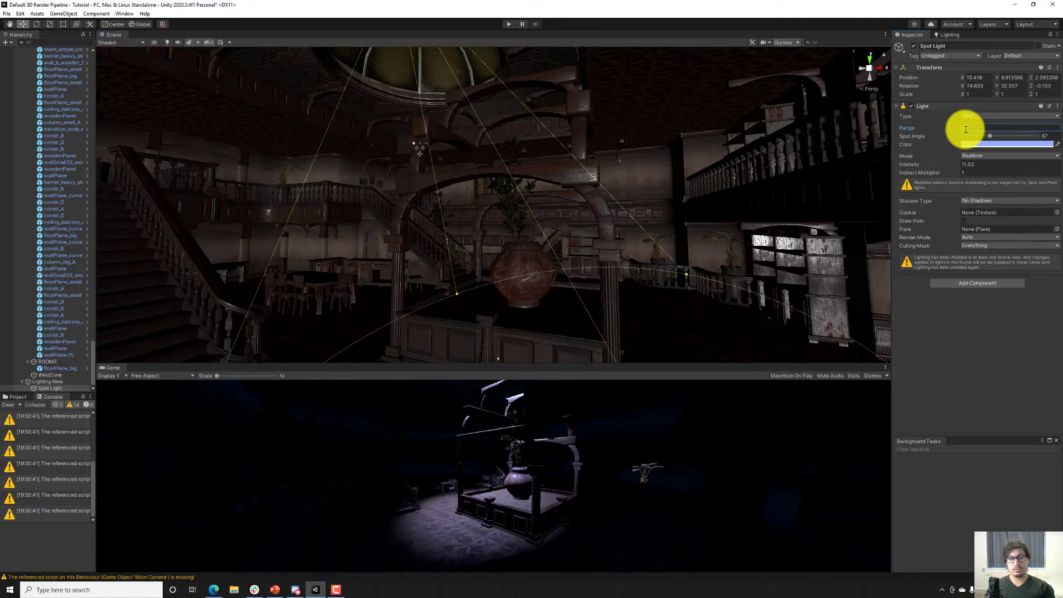
{"action": "left_click", "coordinate": [972, 164]}
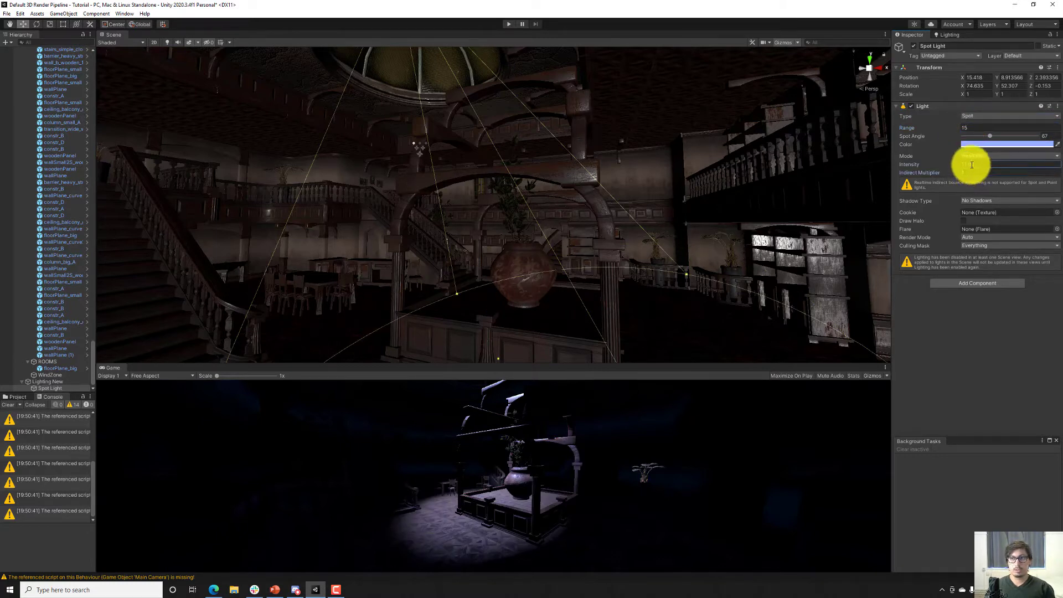
{"action": "type", "text": "9"}
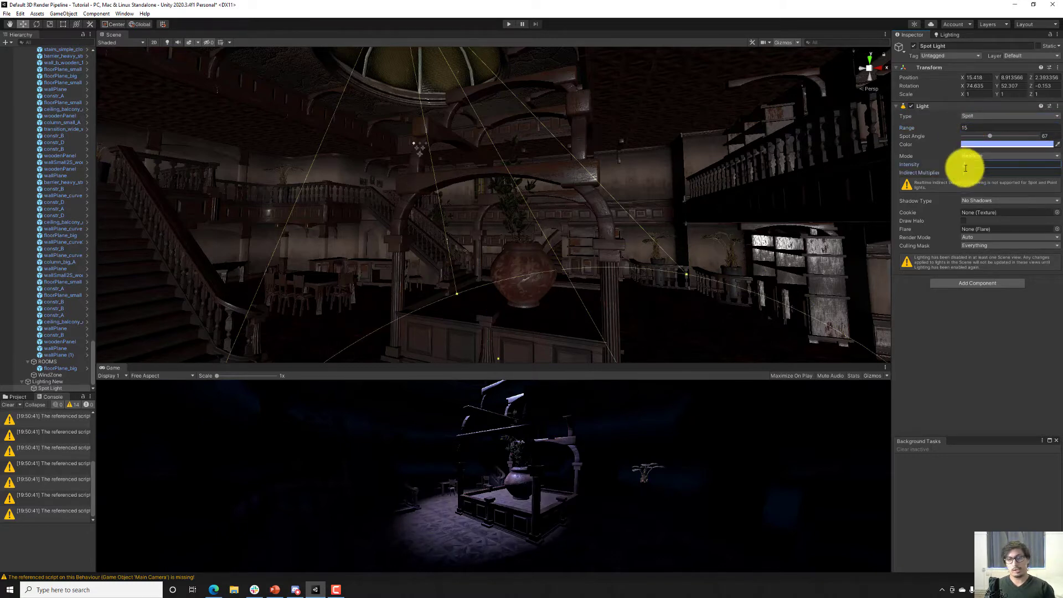
Duplicate the spotlight and align the copy with a view across the hall toward the back doorway and shelves.
{"action": "right_click_drag", "start_coordinate": [755, 190], "coordinate": [613, 245]}
{"action": "key", "text": "ctrl+d"}
{"action": "key", "text": "ctrl+shift+f"}
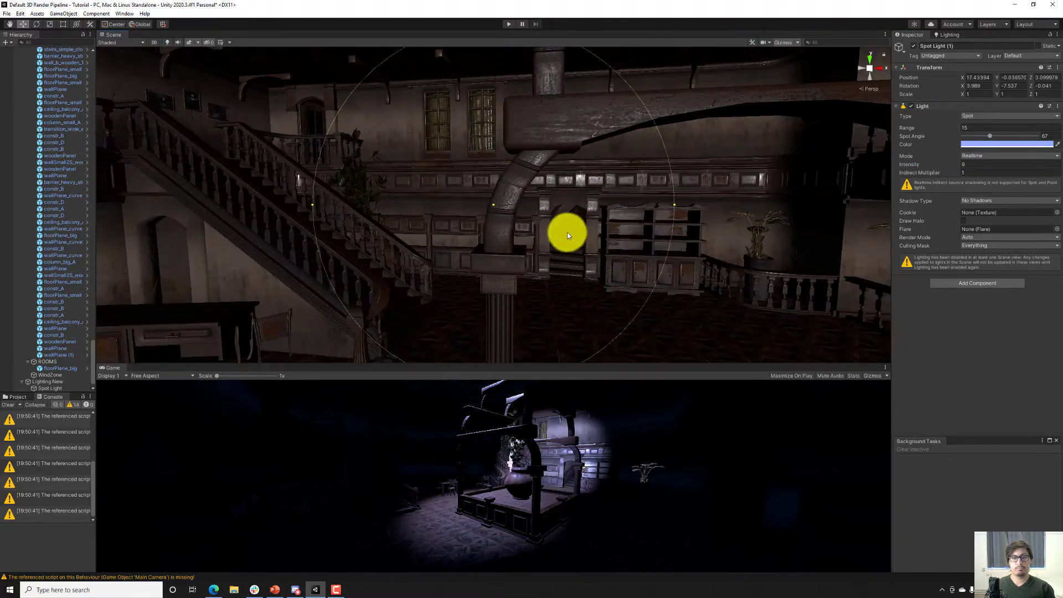
Change the duplicated light's type to Point, with a range of 10 and an intensity of 2.
{"action": "left_click", "coordinate": [973, 117]}
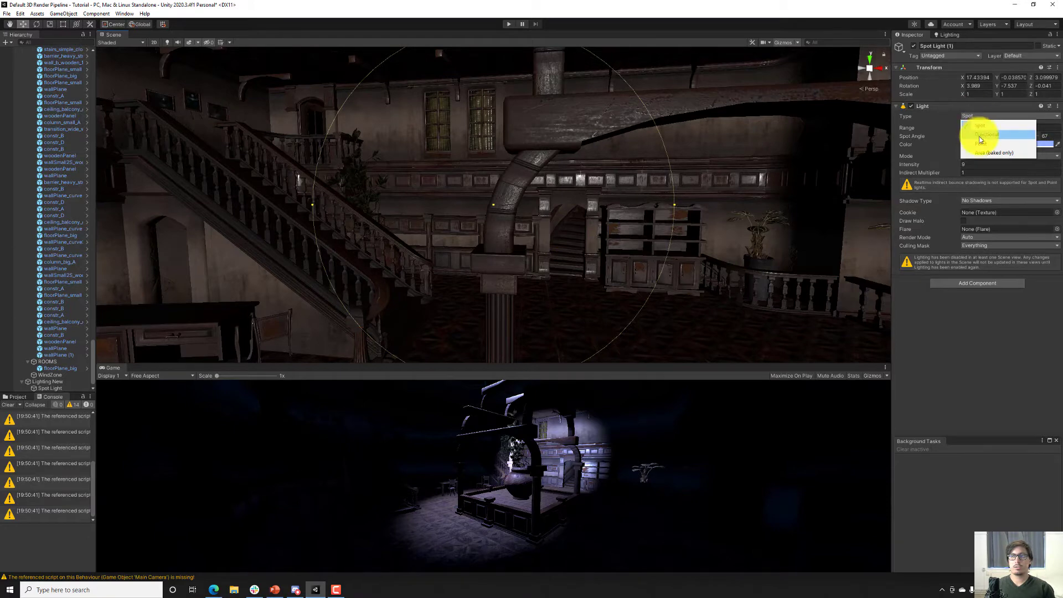
{"action": "left_click", "coordinate": [980, 137]}
{"action": "left_click", "coordinate": [968, 128]}
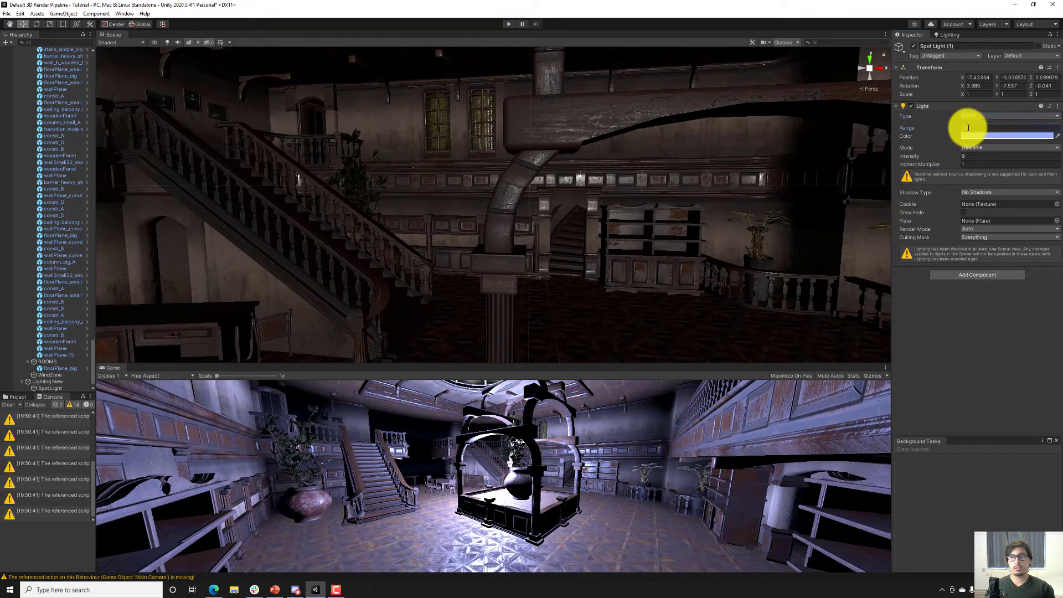
{"action": "type", "text": "10"}
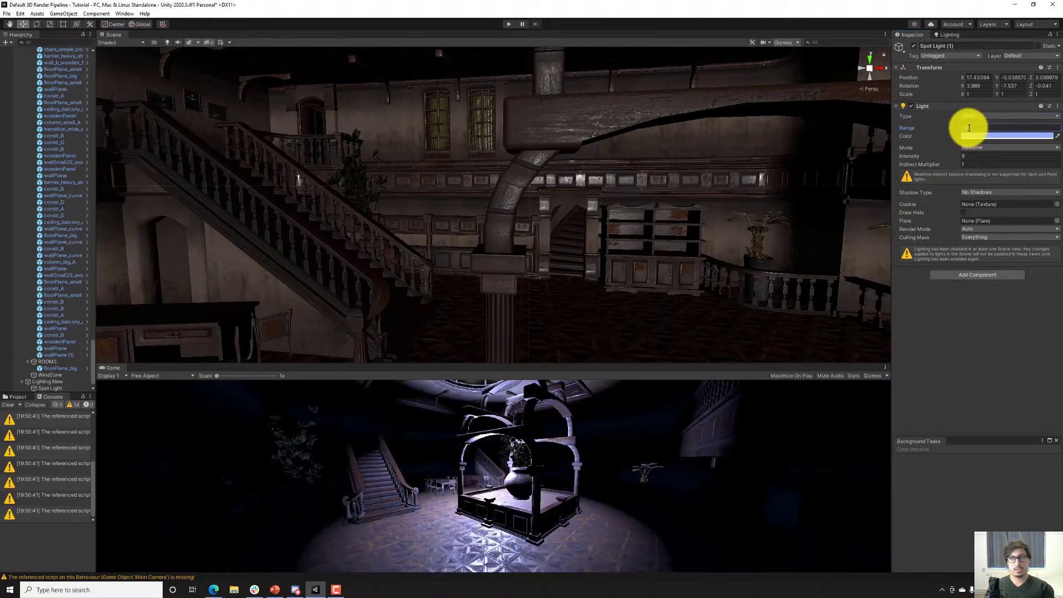
{"action": "left_click", "coordinate": [977, 156]}
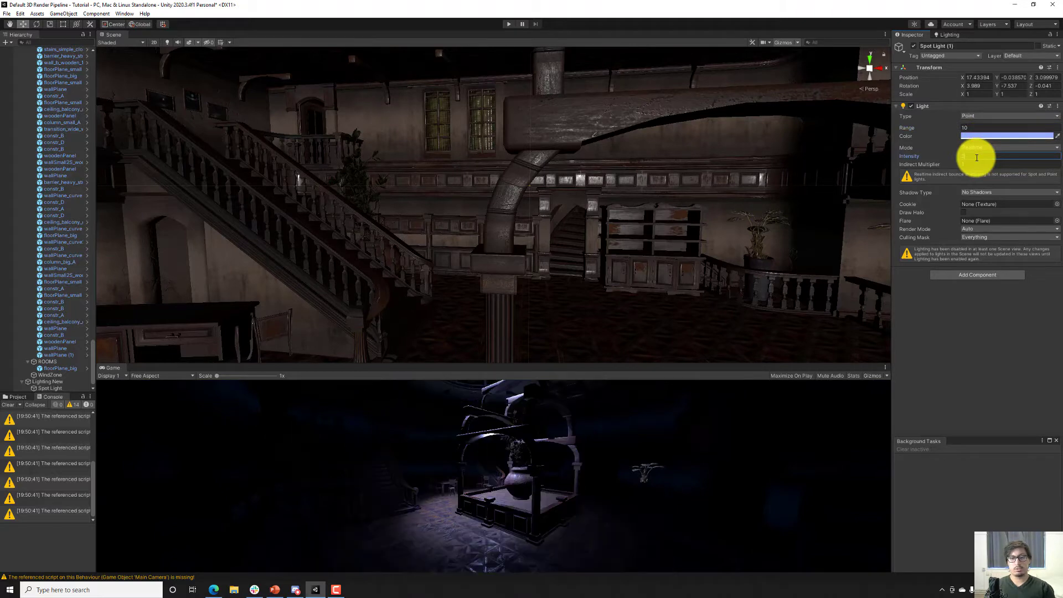
{"action": "type", "text": "2"}
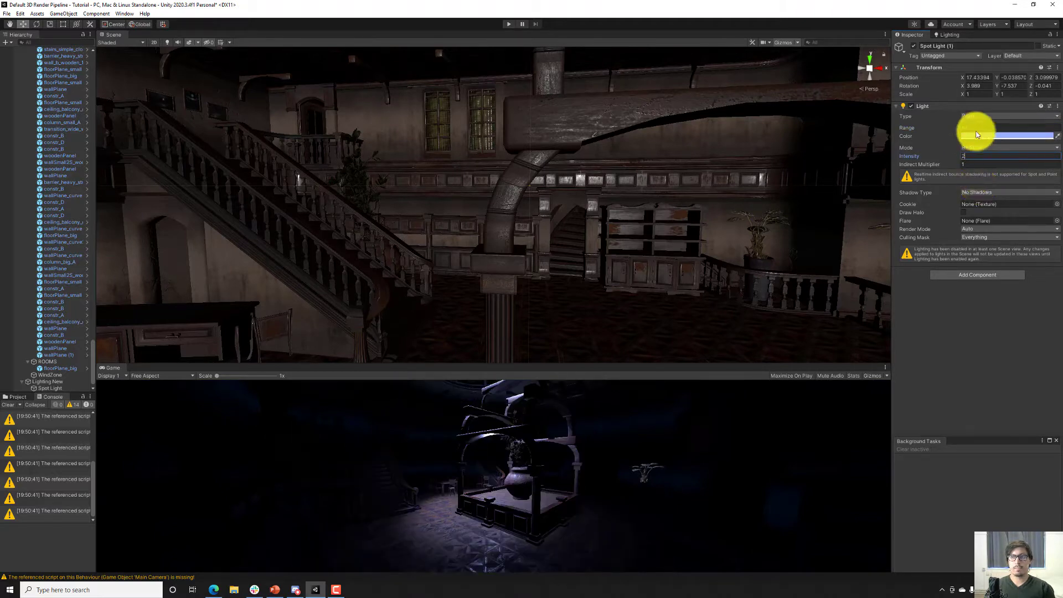
Try a range of 15 on the point light.
{"action": "left_click", "coordinate": [976, 127]}
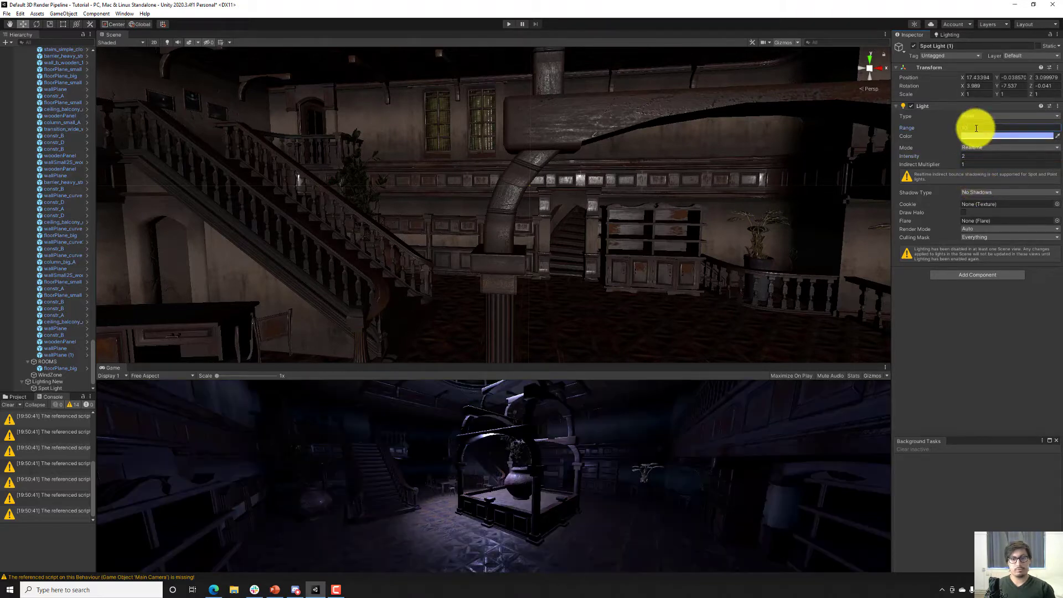
{"action": "type", "text": "15"}
{"action": "key", "text": "Return"}
{"action": "key", "text": "f"}
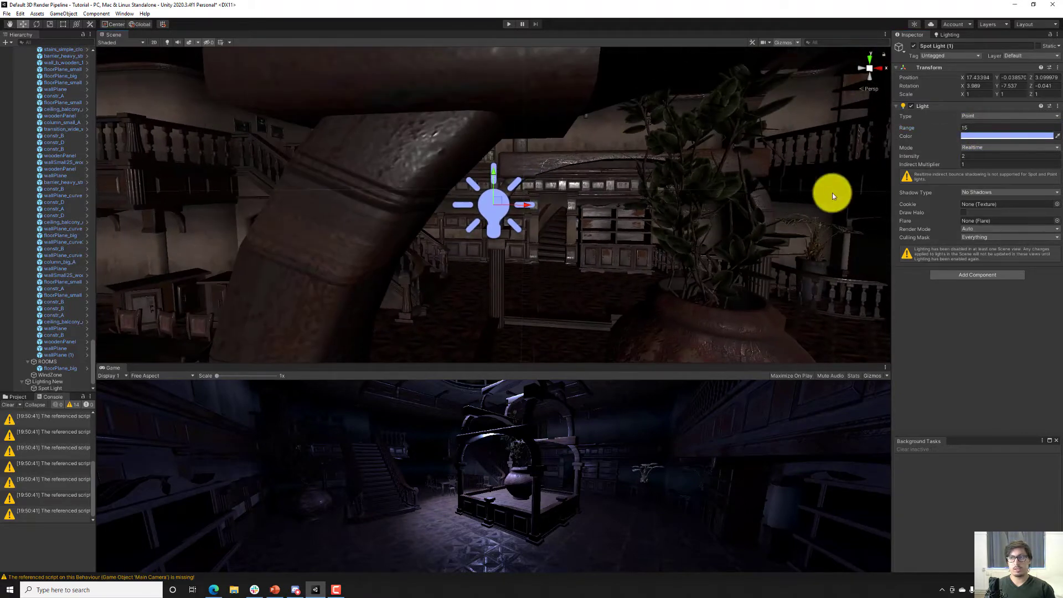
Set the point light's intensity to 1 and its range to 10.
{"action": "left_click", "coordinate": [965, 155]}
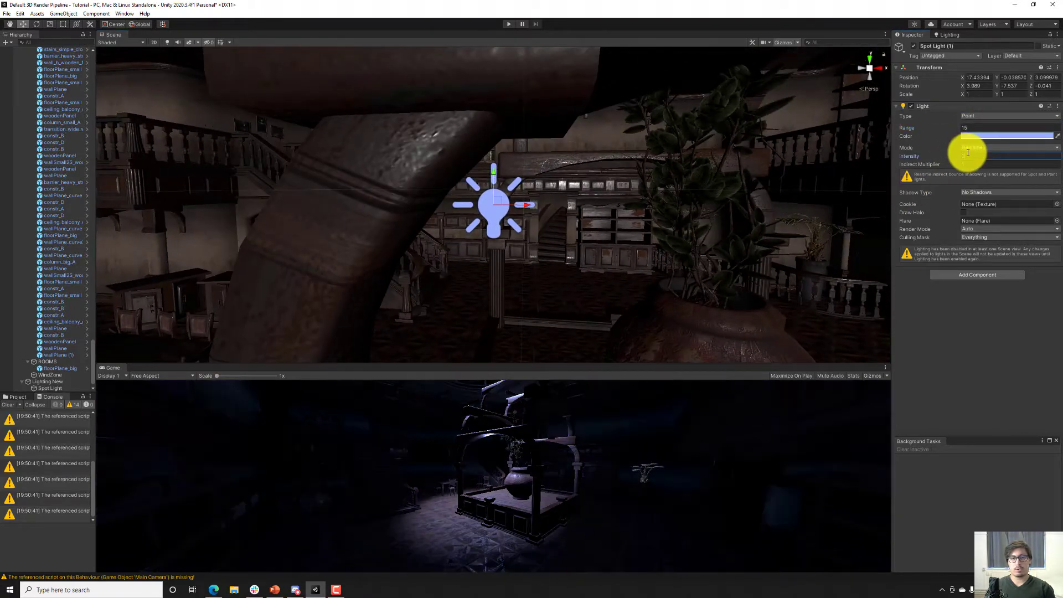
{"action": "left_click", "coordinate": [971, 128]}
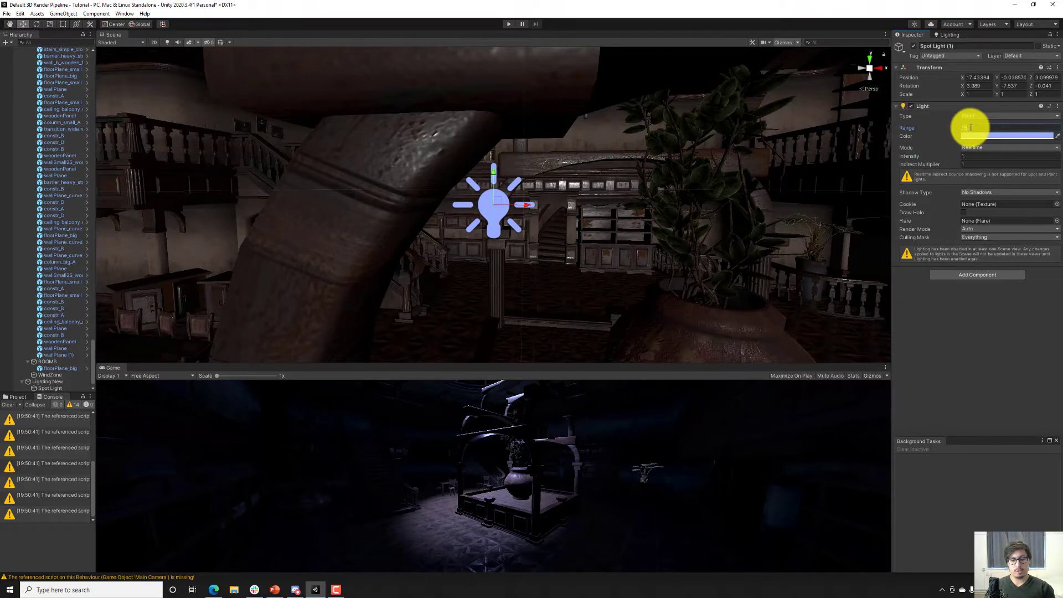
{"action": "type", "text": "10"}
{"action": "key", "text": "Return"}
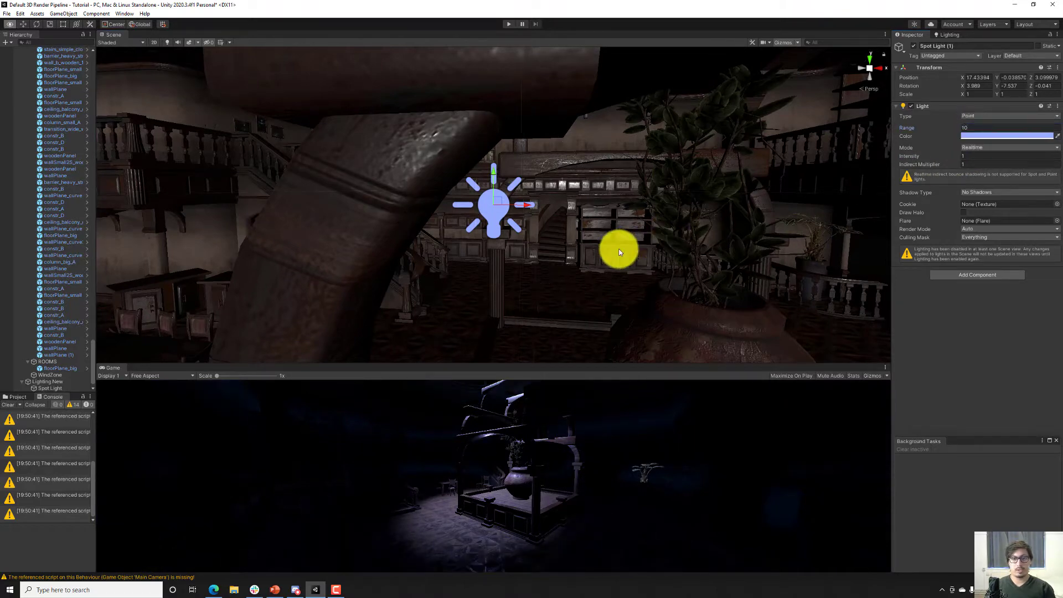
Move the point light lower beside the large pot in the central structure, to about X 17.57 and Y -0.8.
{"action": "key", "text": "s"}
{"action": "right_click_drag", "start_coordinate": [619, 252], "coordinate": [563, 204]}
{"action": "key", "text": "w"}
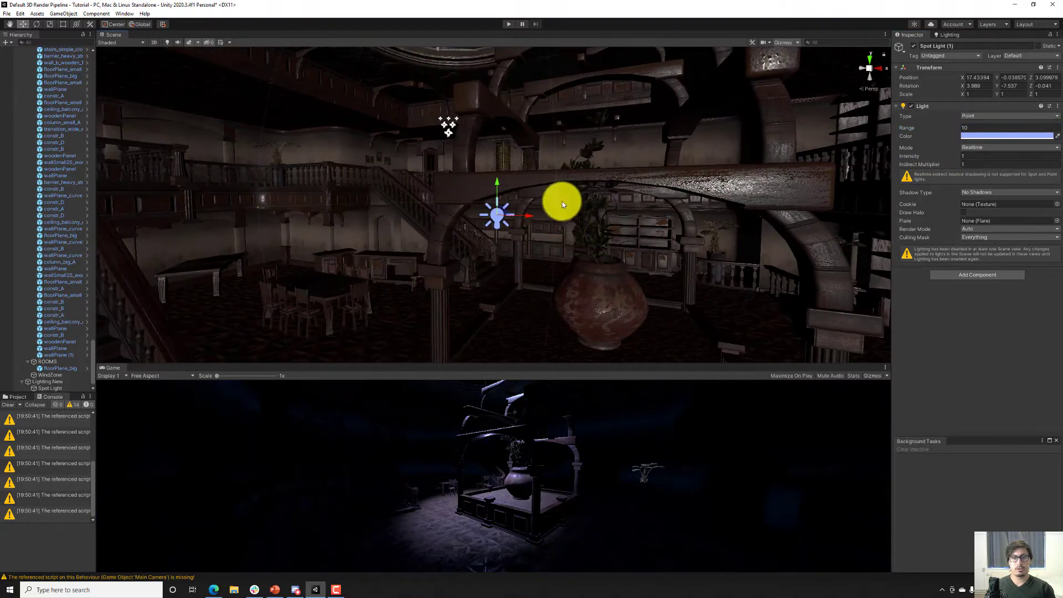
{"action": "left_click_drag", "start_coordinate": [503, 211], "coordinate": [476, 292]}
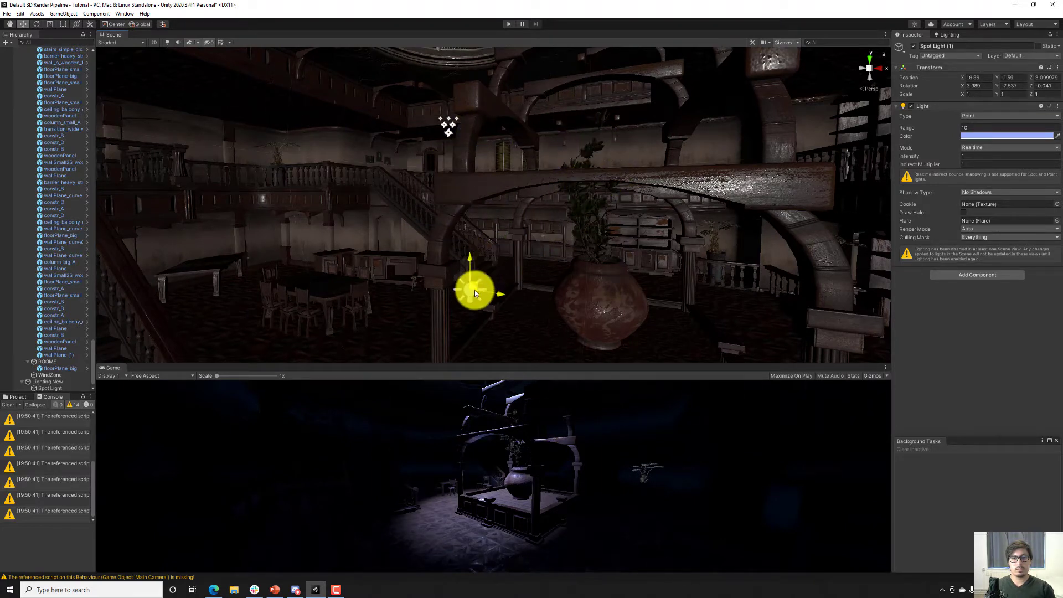
{"action": "left_click_drag", "start_coordinate": [497, 214], "coordinate": [563, 172]}
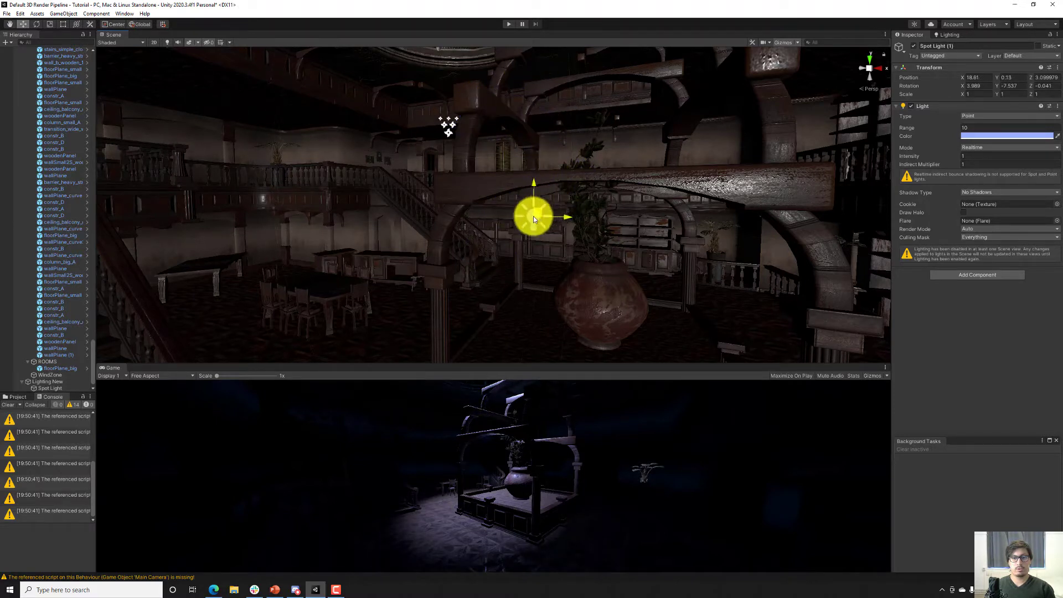
{"action": "mouse_move", "coordinate": [513, 244]}
{"action": "left_mouse_down"}
{"action": "mouse_move", "coordinate": [480, 280]}
{"action": "mouse_move", "coordinate": [487, 288]}
{"action": "mouse_move", "coordinate": [508, 244]}
{"action": "left_mouse_up"}
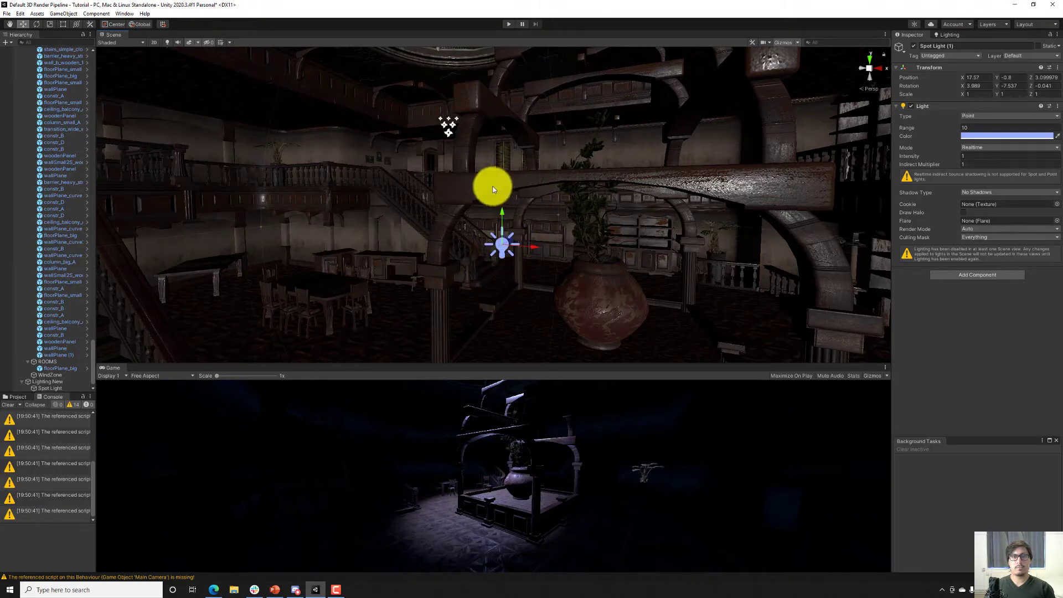
Widen the ceiling spotlight's spot angle to 76 and save the scene.
{"action": "right_click_drag", "start_coordinate": [492, 186], "coordinate": [473, 109]}
{"action": "left_click", "coordinate": [483, 184]}
{"action": "right_click_drag", "start_coordinate": [483, 184], "coordinate": [547, 306]}
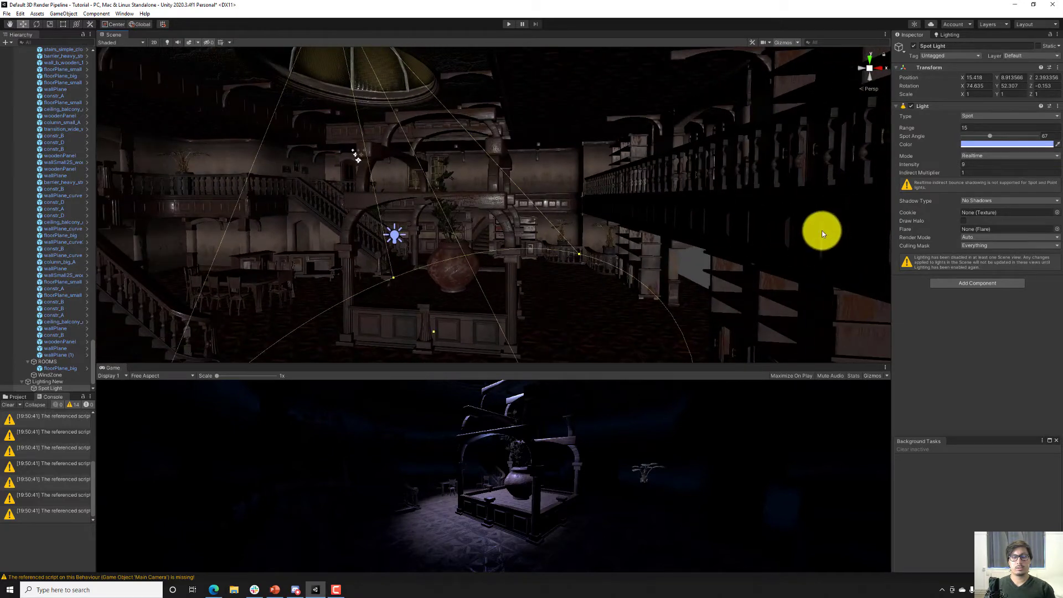
{"action": "left_click_drag", "start_coordinate": [991, 136], "coordinate": [994, 137]}
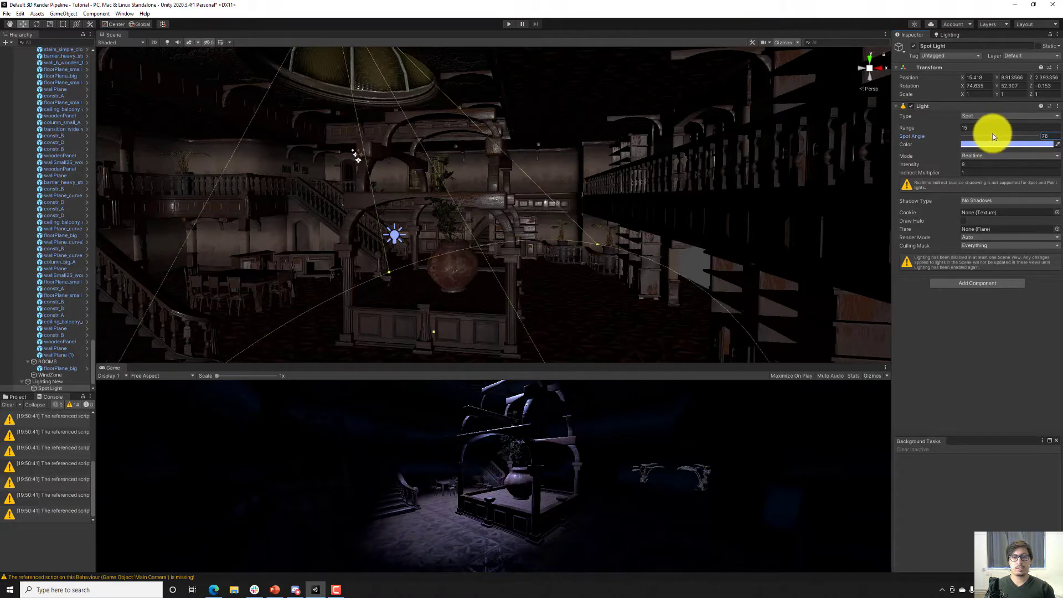
{"action": "key", "text": "ctrl+s"}
Give the ceiling spotlight soft shadows and set its spot angle to 85.
{"action": "right_click_drag", "start_coordinate": [678, 171], "coordinate": [659, 164]}
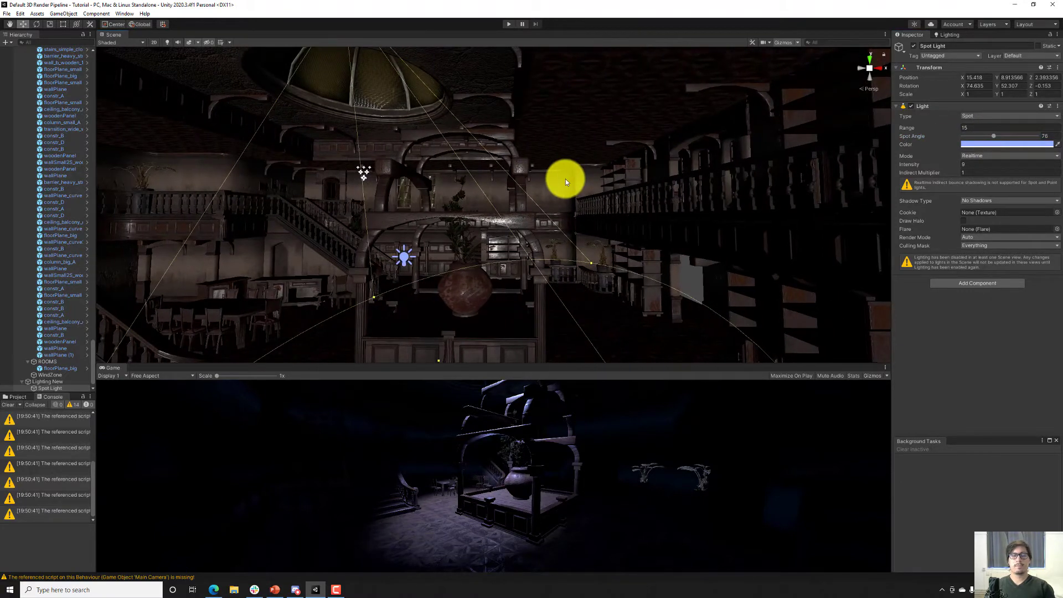
{"action": "right_click_drag", "start_coordinate": [498, 194], "coordinate": [487, 184]}
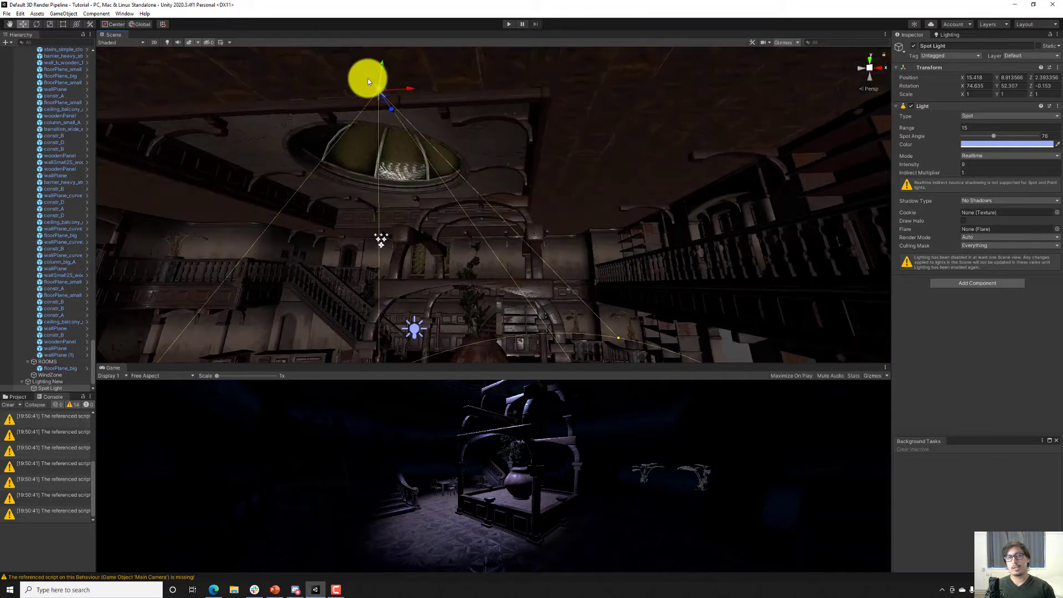
{"action": "left_click_drag", "start_coordinate": [492, 226], "coordinate": [452, 273], "text": "alt"}
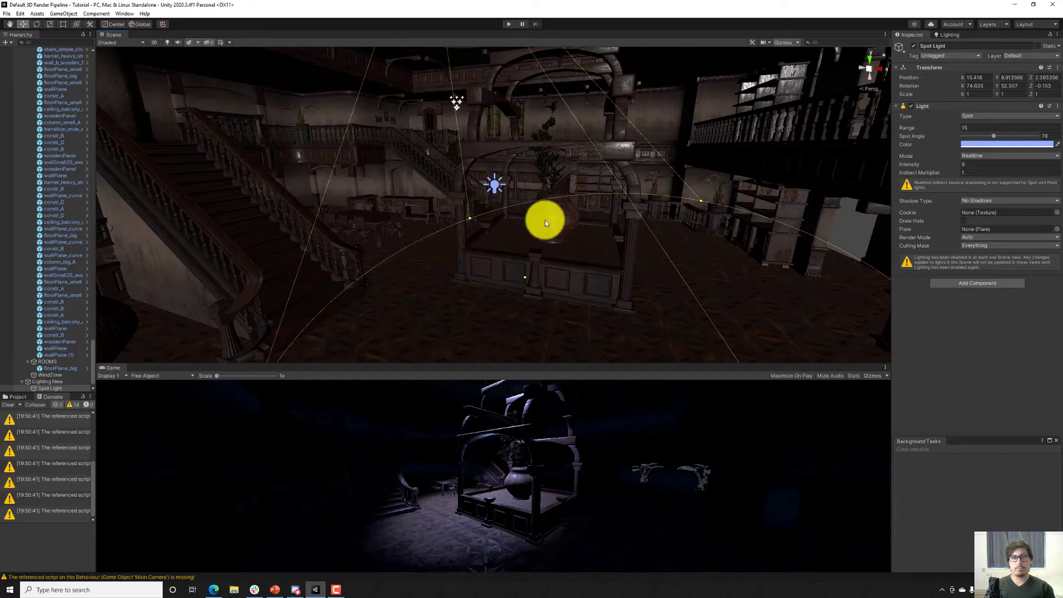
{"action": "left_click_drag", "start_coordinate": [547, 197], "coordinate": [543, 185], "text": "alt"}
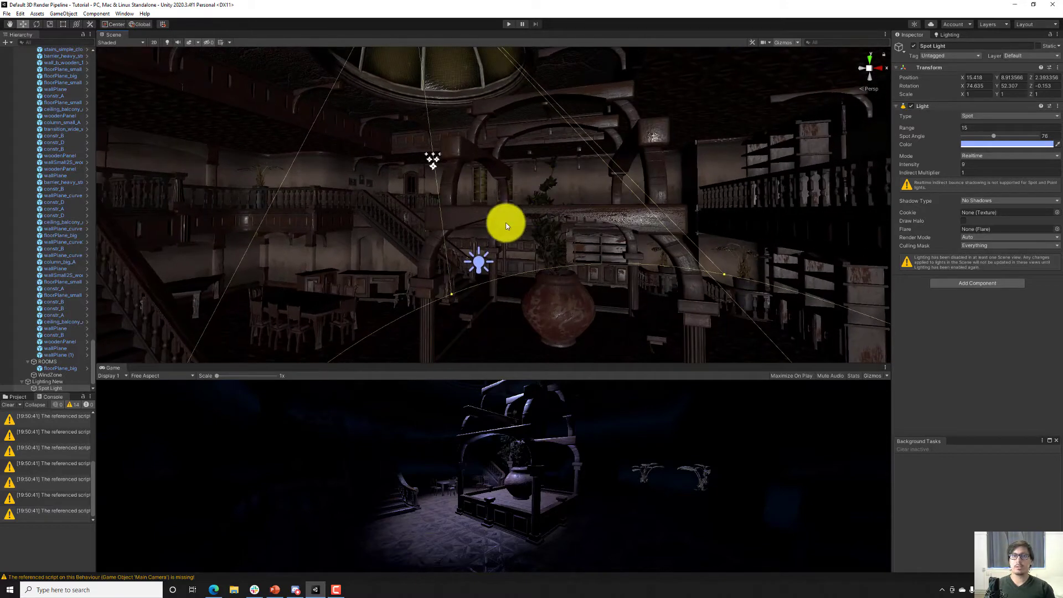
{"action": "left_click", "coordinate": [473, 266]}
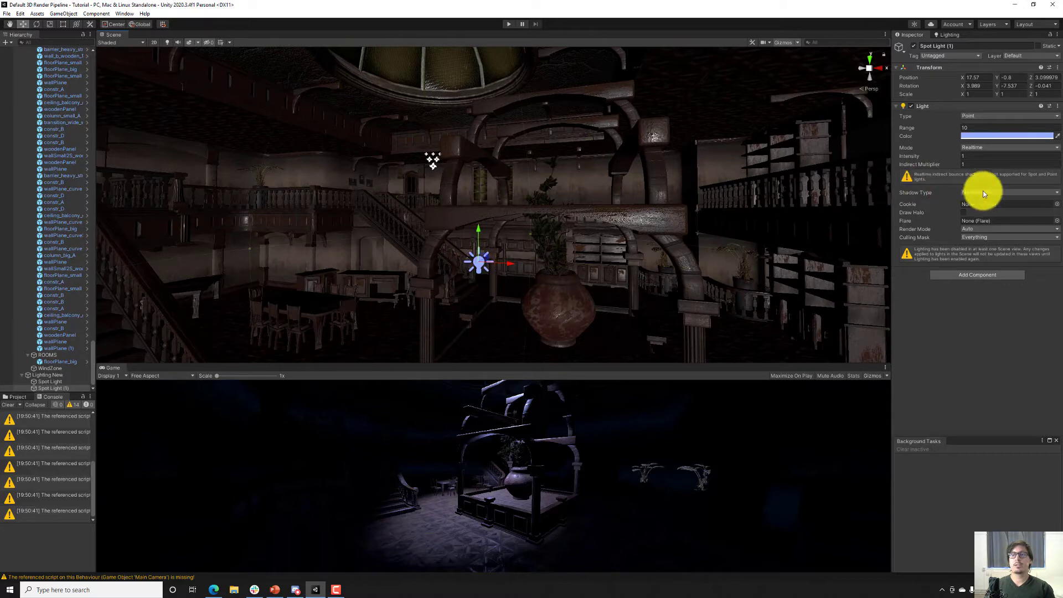
{"action": "left_click_drag", "start_coordinate": [503, 273], "coordinate": [415, 134], "text": "alt"}
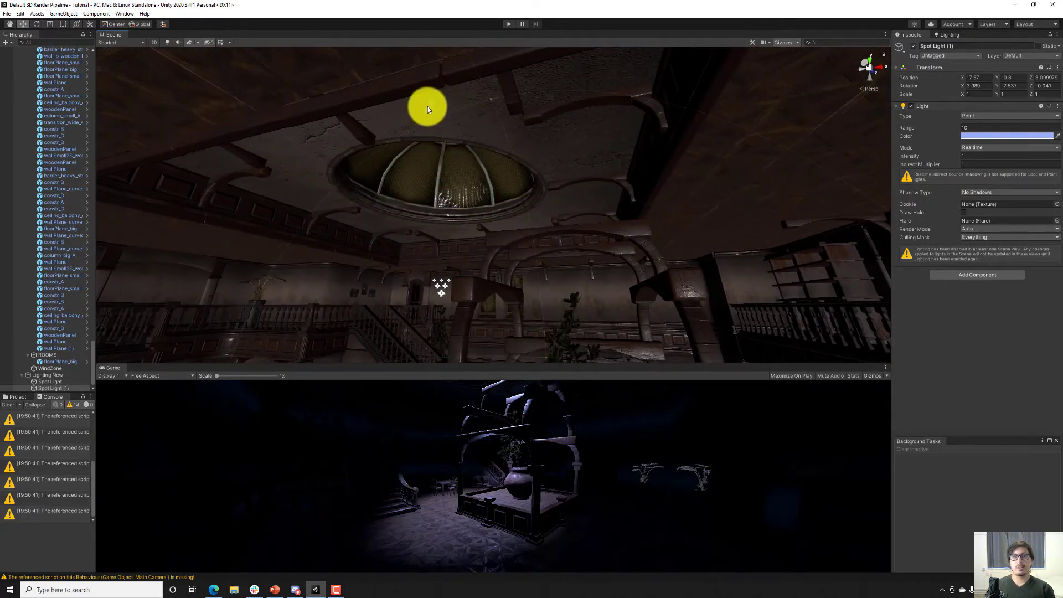
{"action": "left_click", "coordinate": [428, 107]}
{"action": "left_click", "coordinate": [980, 200]}
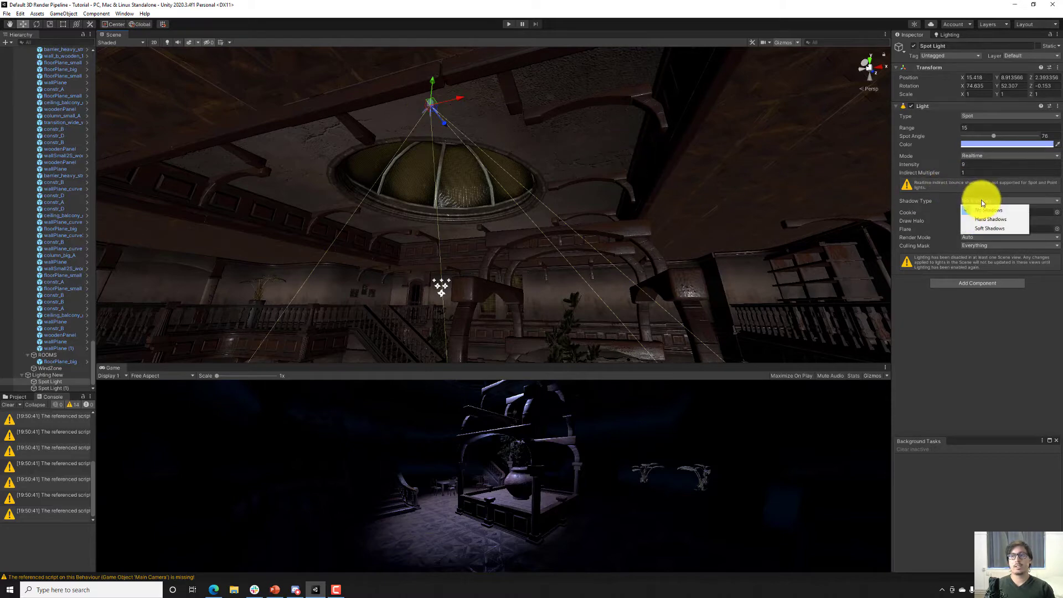
{"action": "left_click", "coordinate": [983, 225]}
{"action": "left_click_drag", "start_coordinate": [497, 193], "coordinate": [508, 160], "text": "alt"}
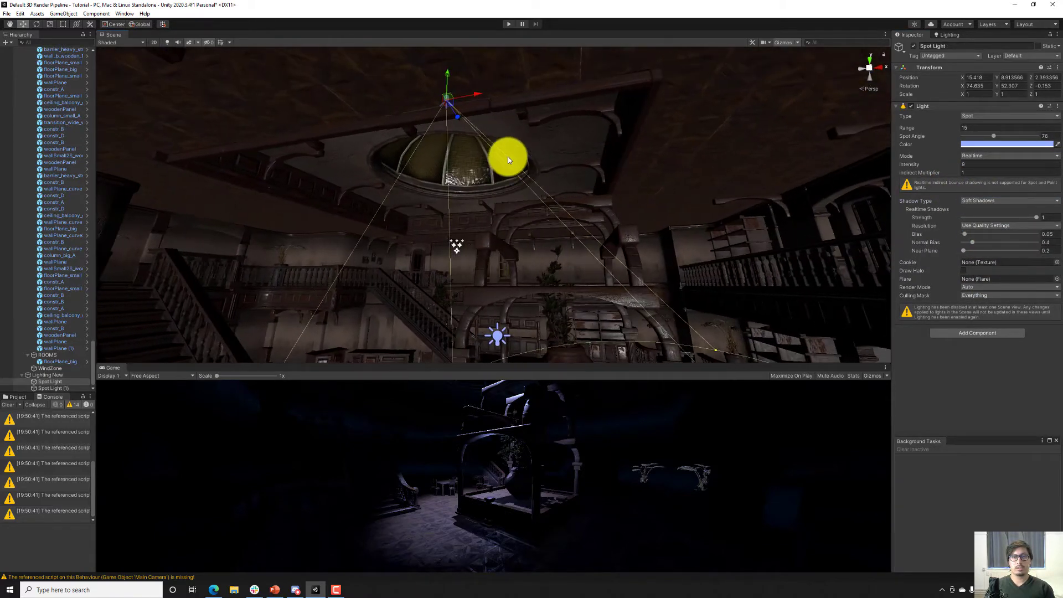
{"action": "mouse_move", "coordinate": [994, 136]}
{"action": "left_mouse_down"}
{"action": "mouse_move", "coordinate": [1008, 133]}
{"action": "mouse_move", "coordinate": [999, 133]}
{"action": "left_mouse_up"}
Duplicate the ceiling spotlight and align the copy with a view down onto the staircase and potted plant.
{"action": "right_click_drag", "start_coordinate": [613, 174], "coordinate": [574, 311]}
{"action": "key", "text": "ctrl+d"}
{"action": "key", "text": "ctrl+shift+f"}
{"action": "key", "text": "f"}
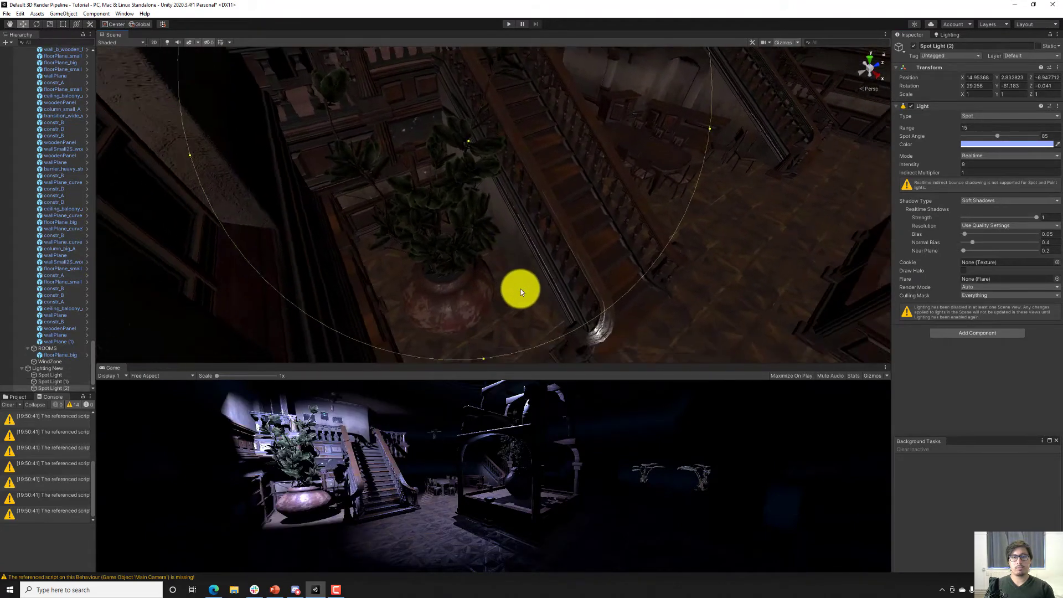
Set the staircase spotlight's range to 10 and intensity to 4, and realign it with a view centred on the stairs.
{"action": "key", "text": "w"}
{"action": "right_click_drag", "start_coordinate": [506, 224], "coordinate": [453, 151]}
{"action": "key", "text": "s"}
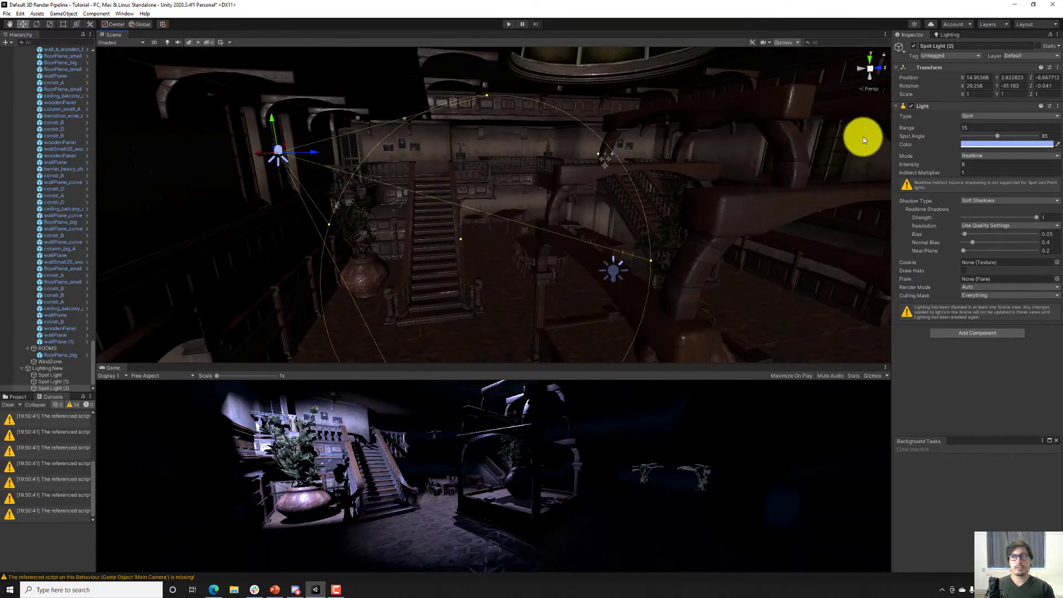
{"action": "left_click", "coordinate": [971, 129]}
{"action": "type", "text": "11"}
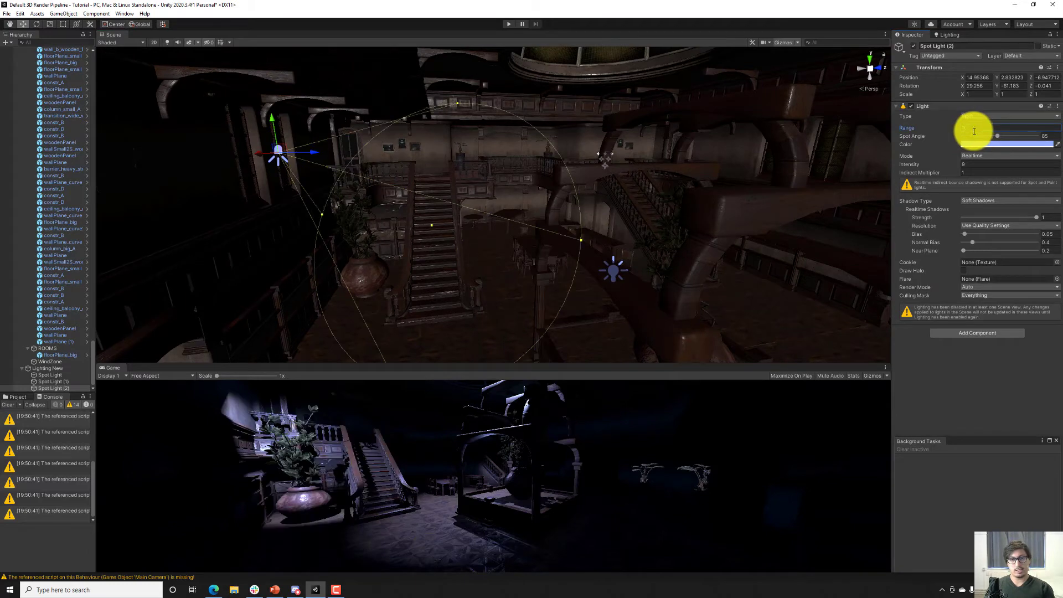
{"action": "left_click", "coordinate": [973, 165]}
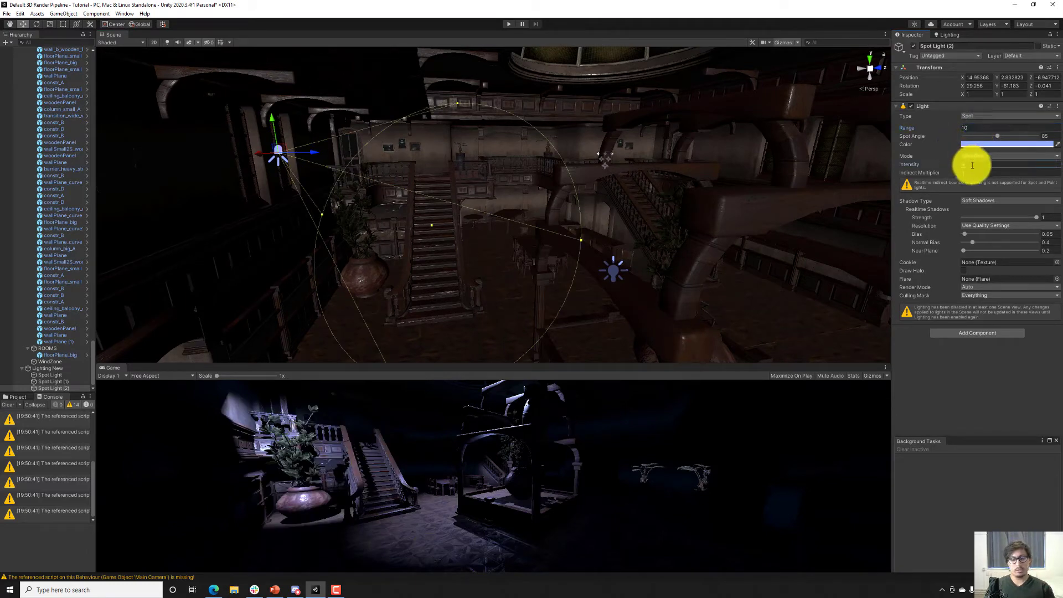
{"action": "right_click_drag", "start_coordinate": [587, 147], "coordinate": [551, 152]}
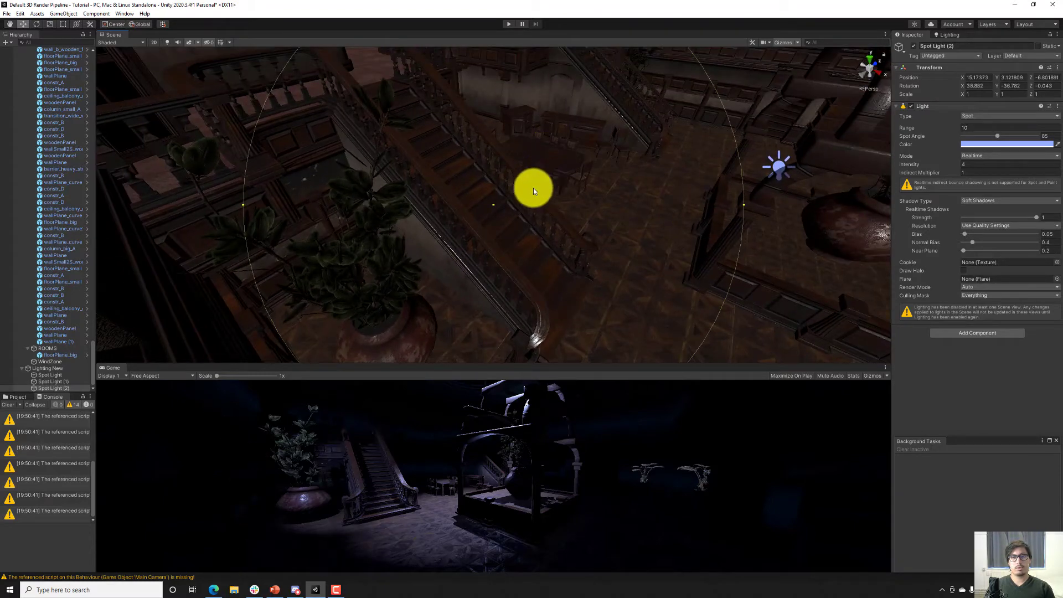
Duplicate the staircase spotlight, align the copy with a view down onto the opposite staircase, and save the scene.
{"action": "key", "text": "ctrl+d"}
{"action": "right_click_drag", "start_coordinate": [533, 188], "coordinate": [430, 222]}
{"action": "key", "text": "ctrl+shift+f"}
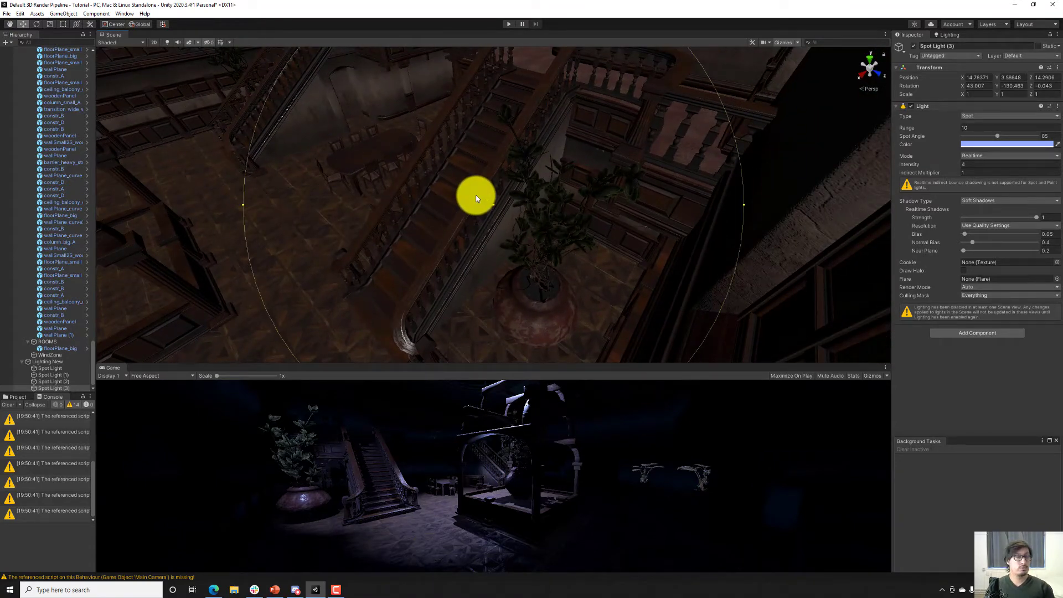
{"action": "right_click_drag", "start_coordinate": [476, 198], "coordinate": [624, 150]}
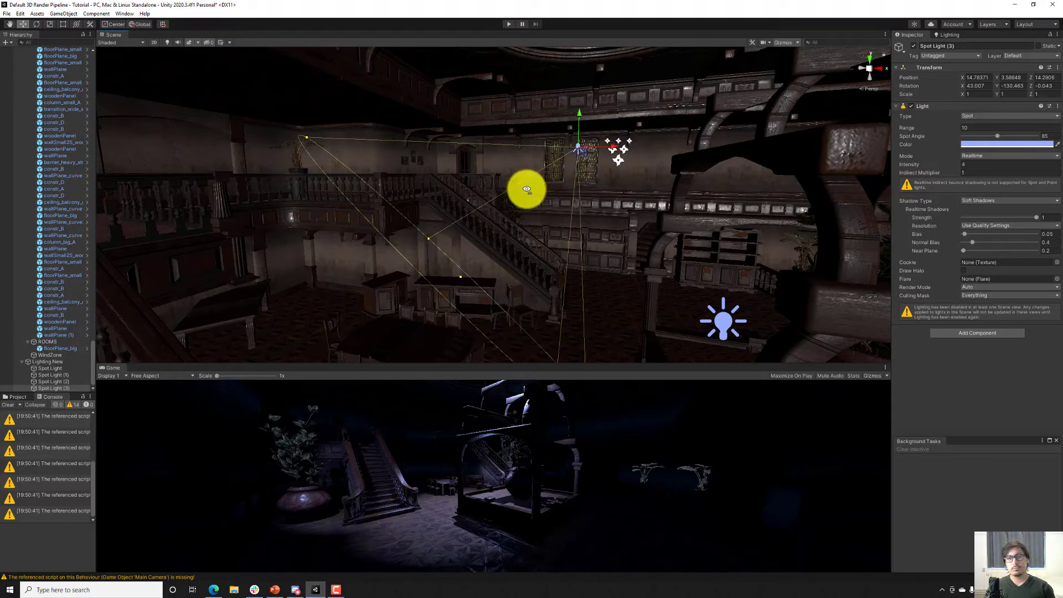
{"action": "right_click_drag", "start_coordinate": [527, 189], "coordinate": [527, 189]}
{"action": "key", "text": "ctrl+s"}
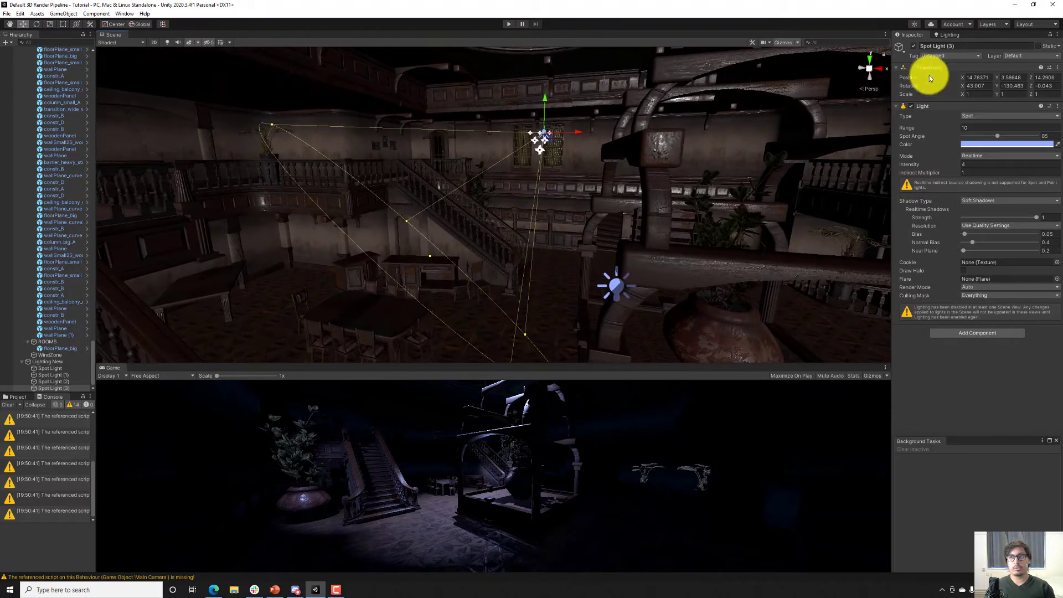
Switch the environment lighting source to Color and set the ambient color to a dark blue, about RGB 56, 73, 145.
{"action": "left_click", "coordinate": [947, 35]}
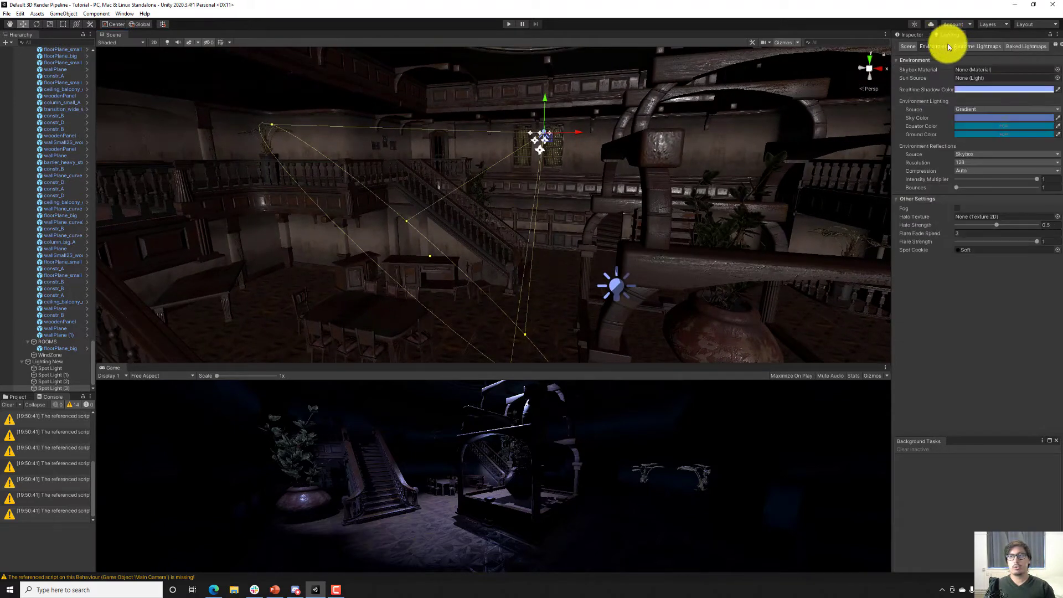
{"action": "left_click", "coordinate": [975, 109]}
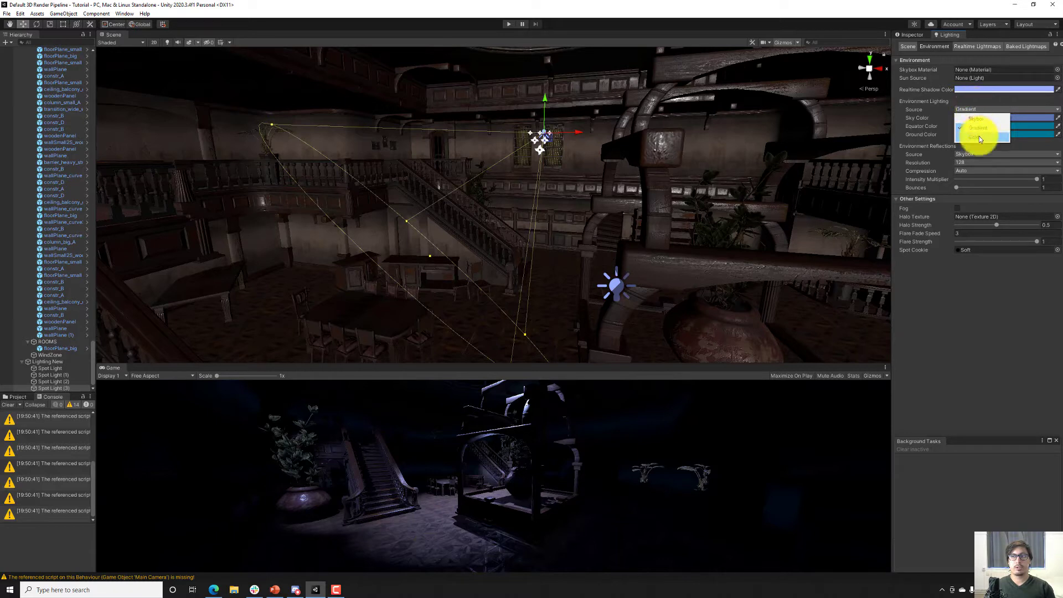
{"action": "left_click", "coordinate": [979, 136]}
{"action": "left_click", "coordinate": [977, 118]}
{"action": "left_click_drag", "start_coordinate": [1022, 187], "coordinate": [1017, 181]}
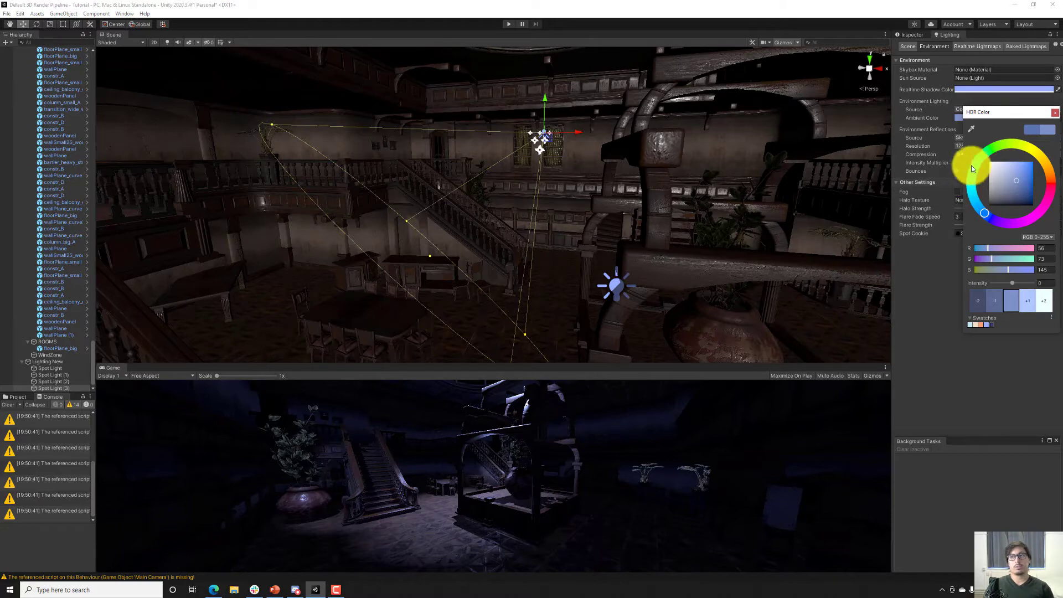
Switch the environment lighting source to Gradient.
{"action": "left_click", "coordinate": [956, 106]}
{"action": "left_click", "coordinate": [966, 109]}
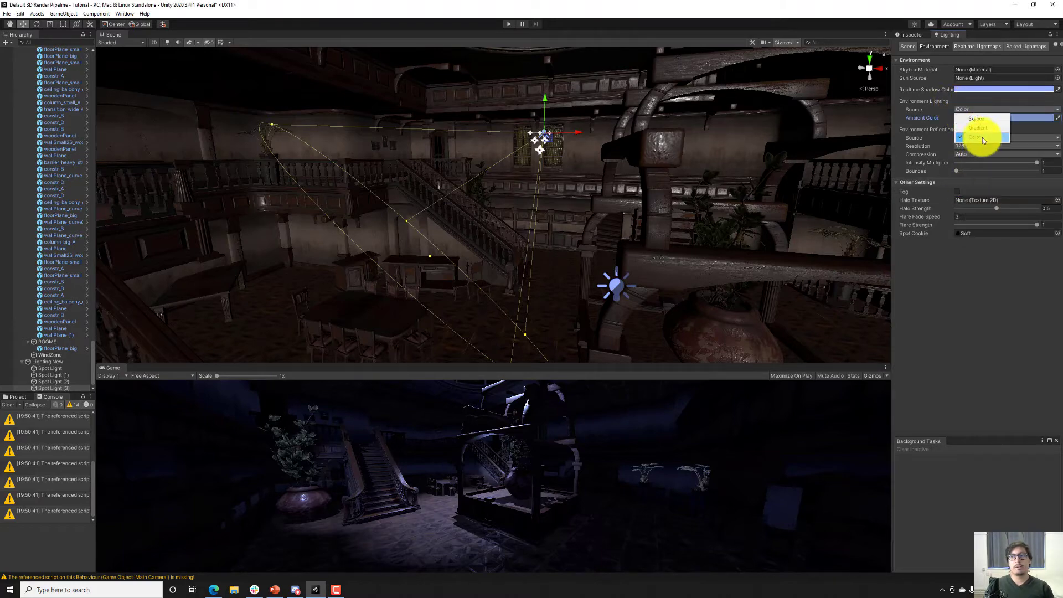
{"action": "left_click", "coordinate": [979, 128]}
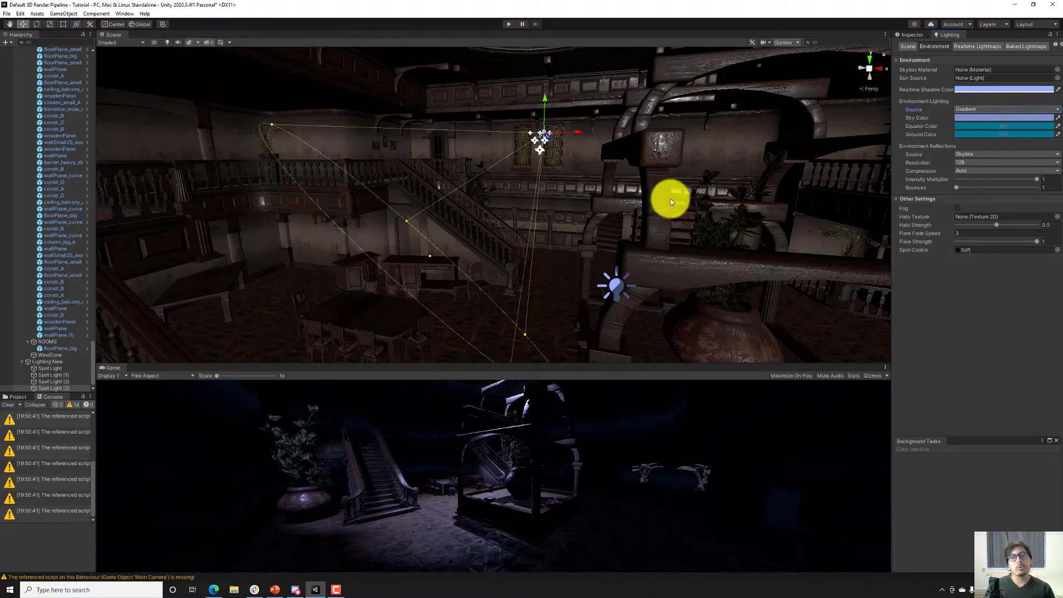
Duplicate the staircase spotlight and align the copy with a view down the enclosed winding stairs.
{"action": "left_click_drag", "start_coordinate": [670, 202], "coordinate": [628, 202], "text": "alt"}
{"action": "key", "text": "s"}
{"action": "right_click_drag", "start_coordinate": [628, 201], "coordinate": [586, 201]}
{"action": "key", "text": "w"}
{"action": "key", "text": "d"}
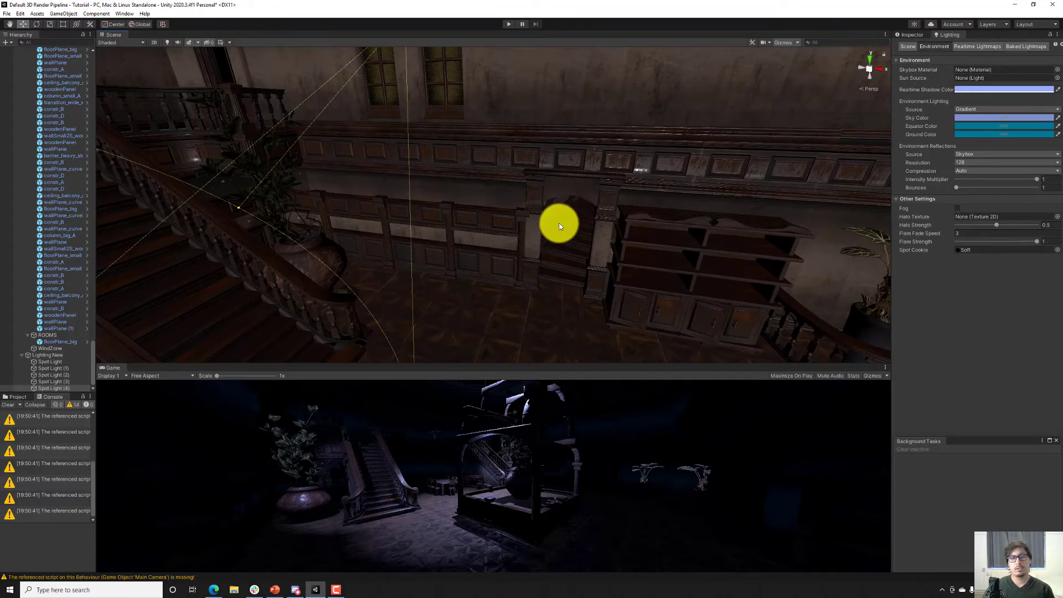
{"action": "key", "text": "w"}
{"action": "right_click_drag", "start_coordinate": [560, 226], "coordinate": [355, 287]}
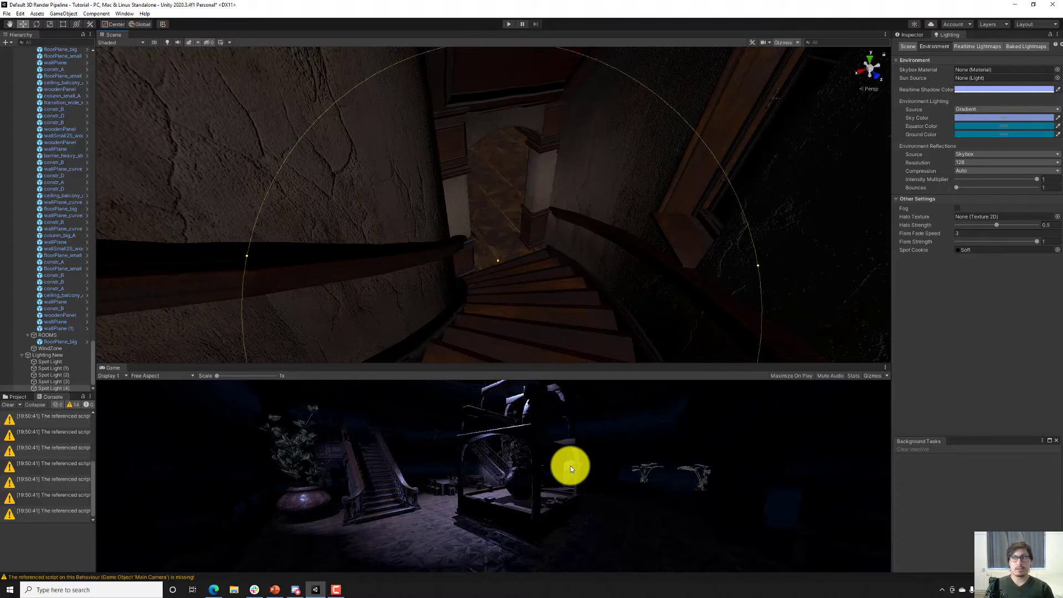
Change the winding-stairs spotlight's color to the orange swatch F1A277.
{"action": "left_click", "coordinate": [908, 35]}
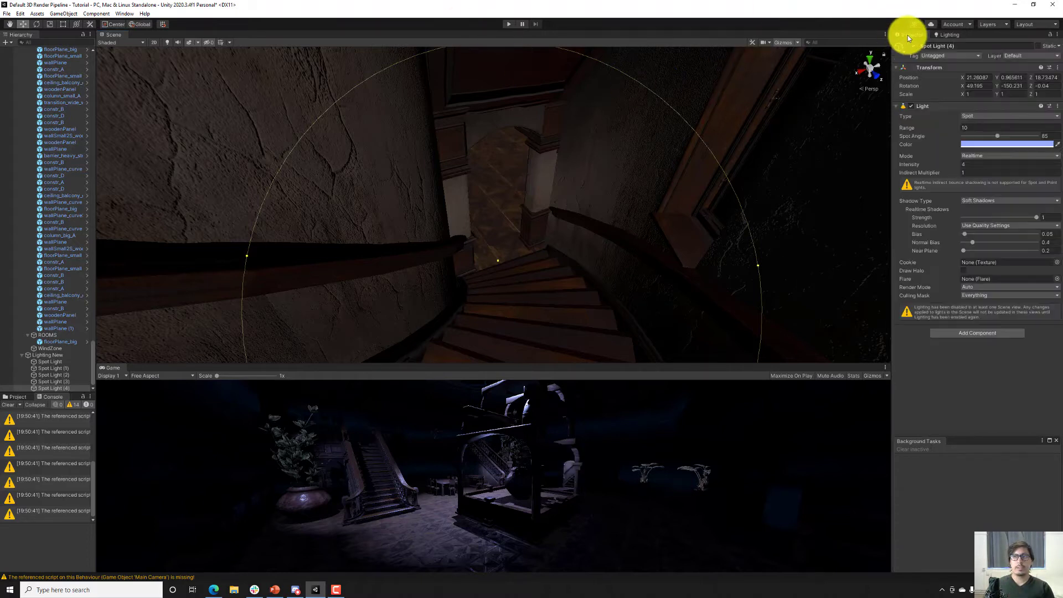
{"action": "left_click", "coordinate": [987, 145]}
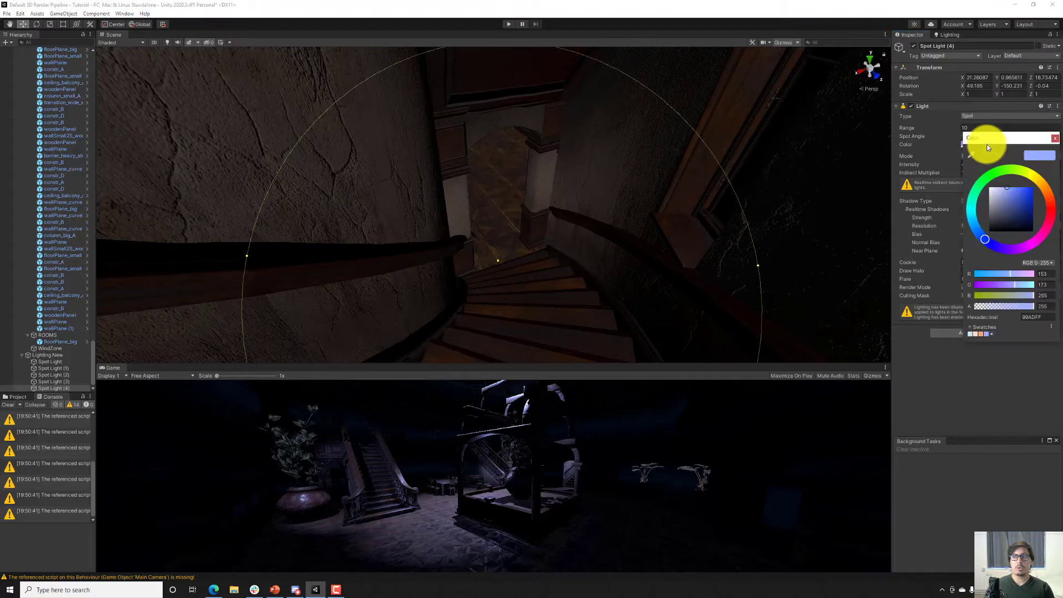
{"action": "left_click", "coordinate": [981, 334]}
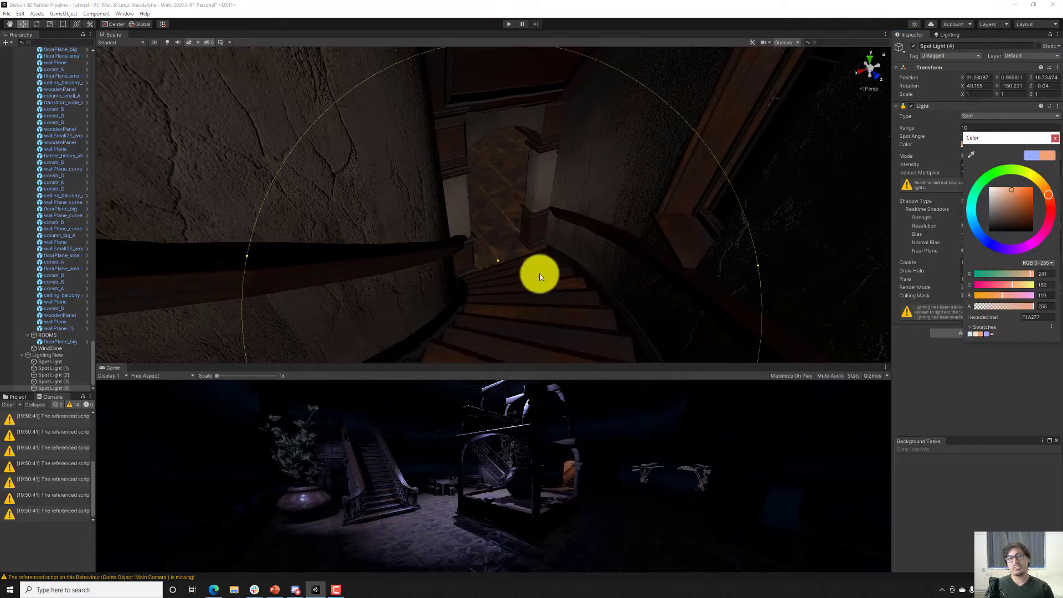
Duplicate the orange spotlight twice, aligning each copy with a new view, the second one looking through the doorway beside the patterned wall.
{"action": "right_click_drag", "start_coordinate": [534, 214], "coordinate": [693, 206]}
{"action": "key", "text": "ctrl+d"}
{"action": "key", "text": "w"}
{"action": "key", "text": "ctrl+shift+f"}
{"action": "key", "text": "ctrl+d"}
{"action": "key", "text": "ctrl+shift+f"}
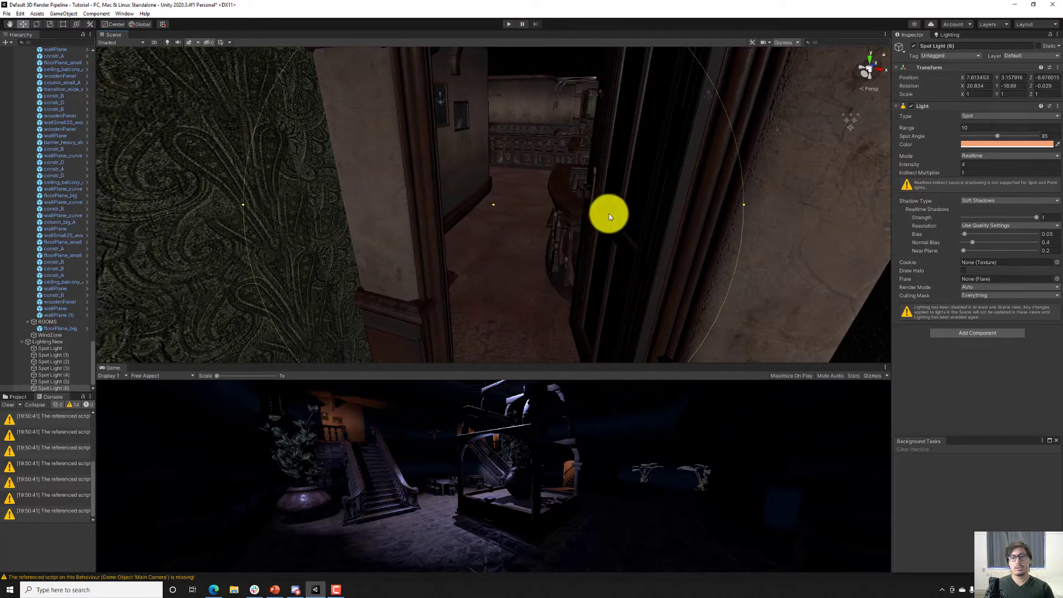
Duplicate the orange spotlight, align the copy with a low view across the floor past the columns, and set intensity 2 and range 5.
{"action": "key", "text": "ctrl+d"}
{"action": "mouse_move", "coordinate": [473, 217]}
{"action": "right_mouse_down"}
{"action": "mouse_move", "coordinate": [505, 190]}
{"action": "mouse_move", "coordinate": [641, 185]}
{"action": "mouse_move", "coordinate": [449, 177]}
{"action": "mouse_move", "coordinate": [450, 201]}
{"action": "mouse_move", "coordinate": [479, 205]}
{"action": "right_mouse_up"}
{"action": "key", "text": "ctrl+shift+f"}
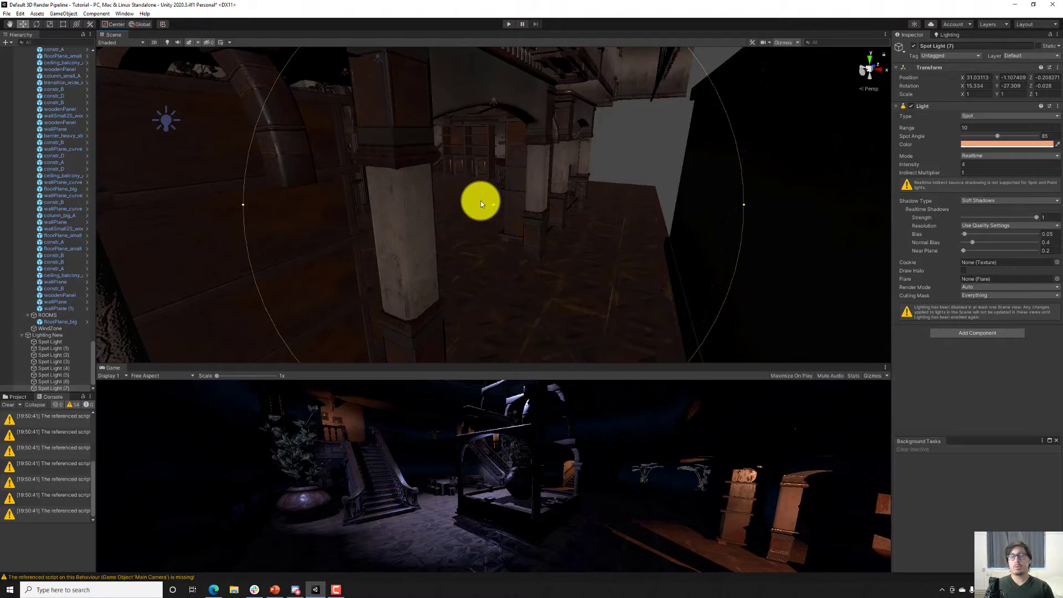
{"action": "right_click_drag", "start_coordinate": [482, 201], "coordinate": [423, 204]}
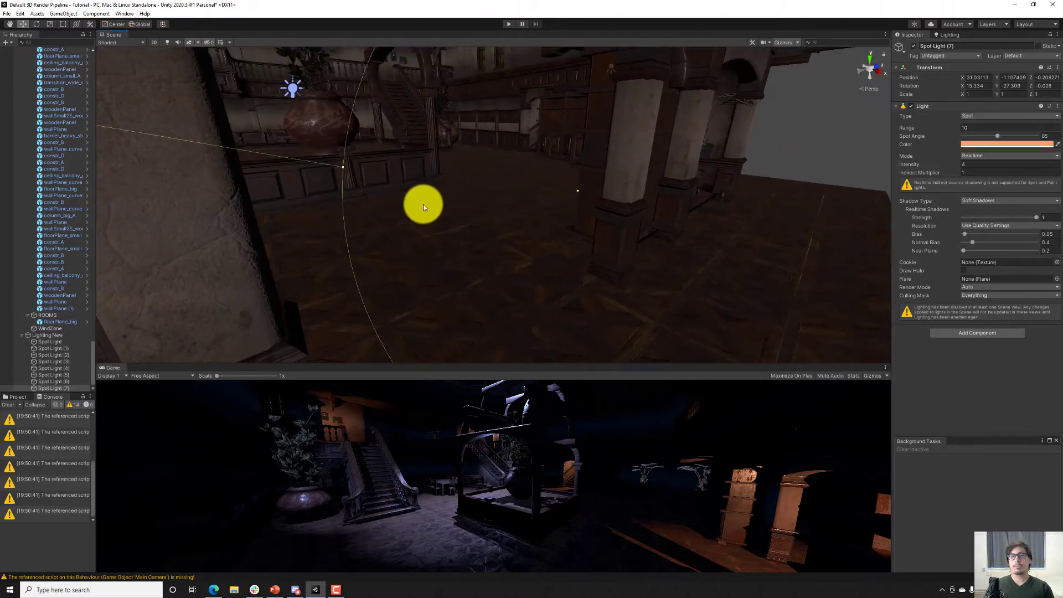
{"action": "key", "text": "ctrl+shift+f"}
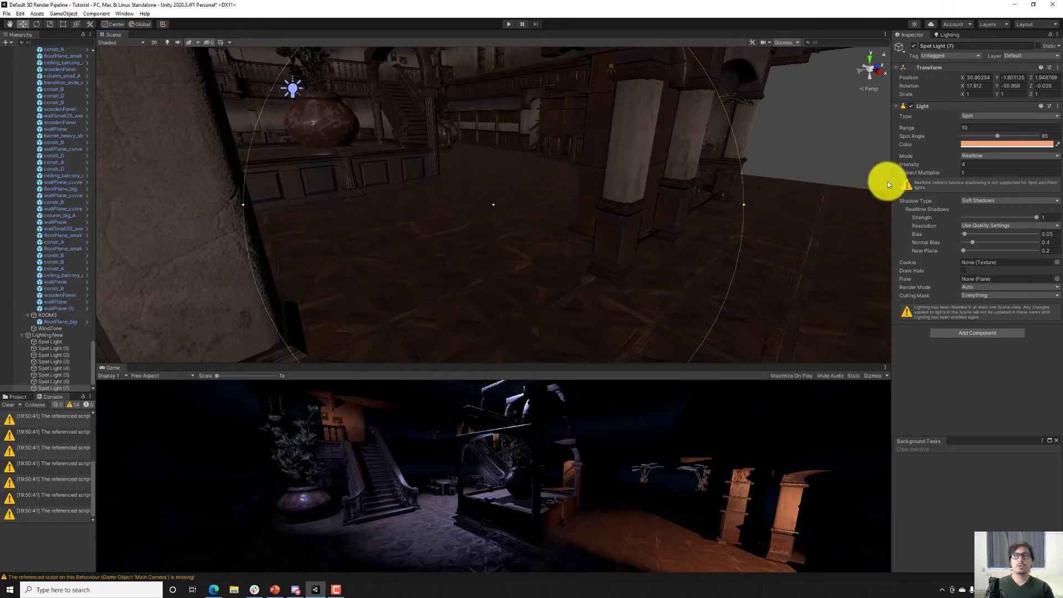
{"action": "type", "text": "2"}
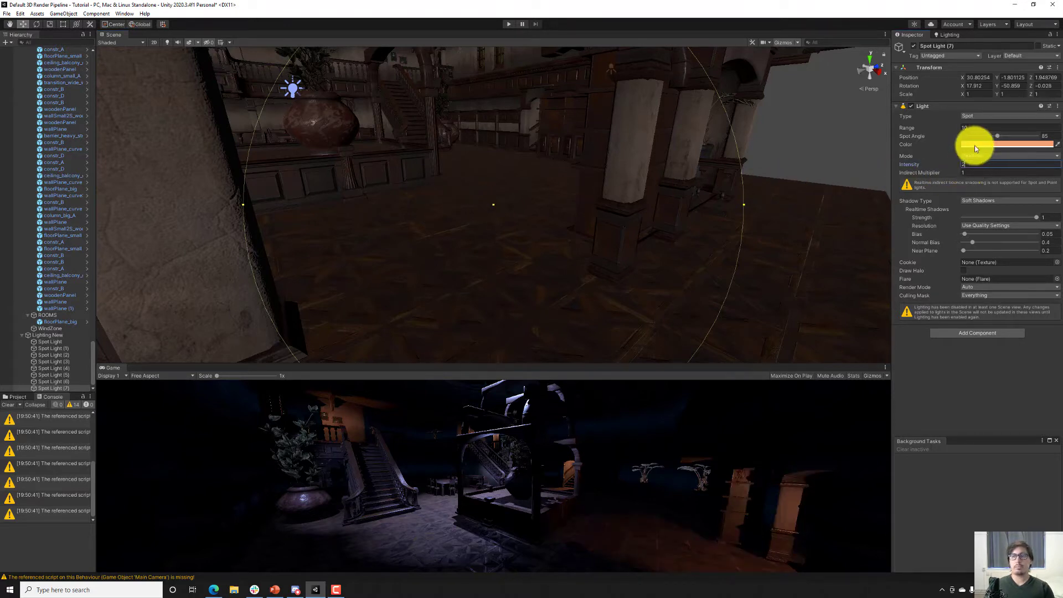
{"action": "type", "text": "5"}
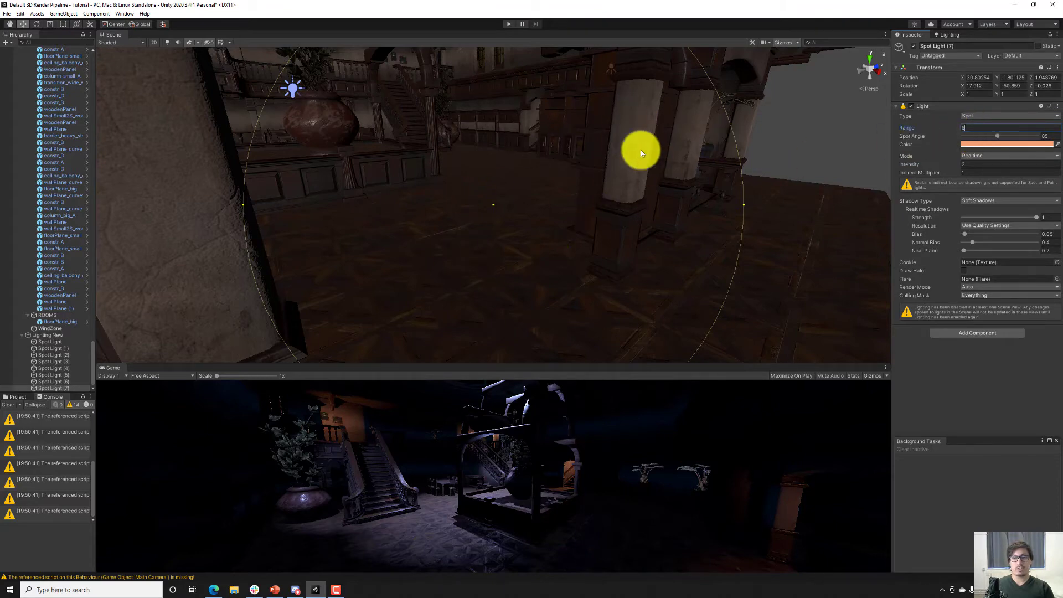
Duplicate the dimmed orange spotlight, align the copy with a view over the table beneath the balcony, and set its range to 10.
{"action": "right_click_drag", "start_coordinate": [640, 149], "coordinate": [637, 237]}
{"action": "key", "text": "ctrl+d"}
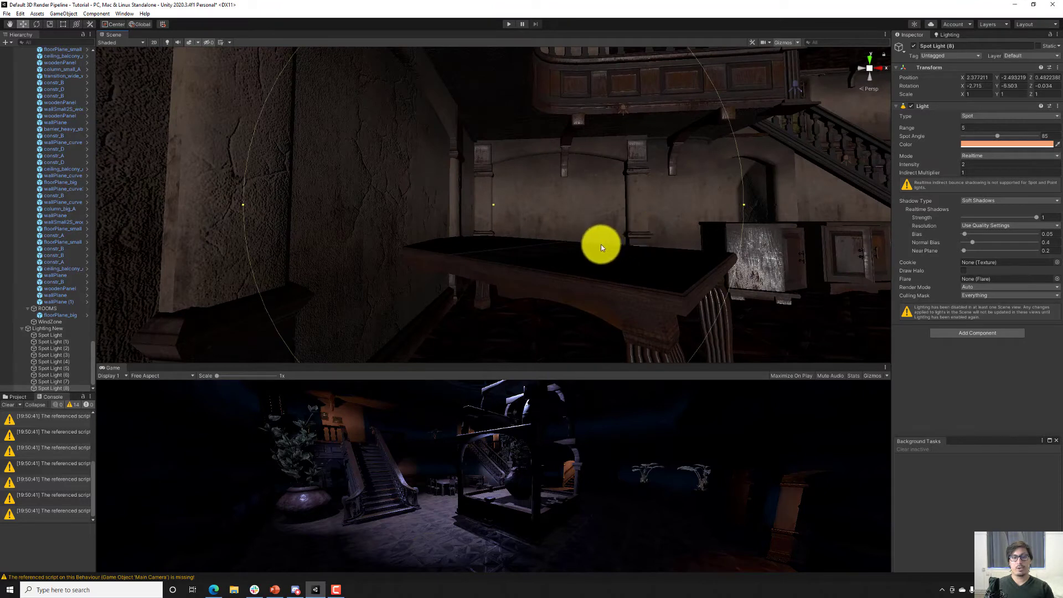
{"action": "left_click", "coordinate": [974, 128]}
{"action": "type", "text": "10"}
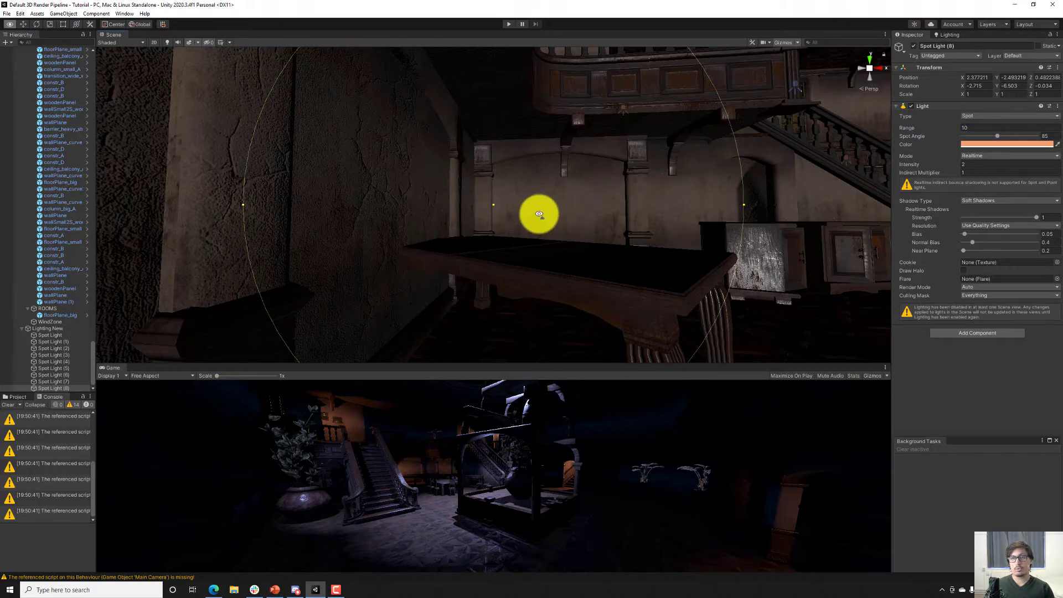
Set the intensity of the bluish point light beside the large potted plant to 1.
{"action": "key", "text": "w"}
{"action": "right_click_drag", "start_coordinate": [540, 216], "coordinate": [593, 181]}
{"action": "left_click", "coordinate": [622, 161]}
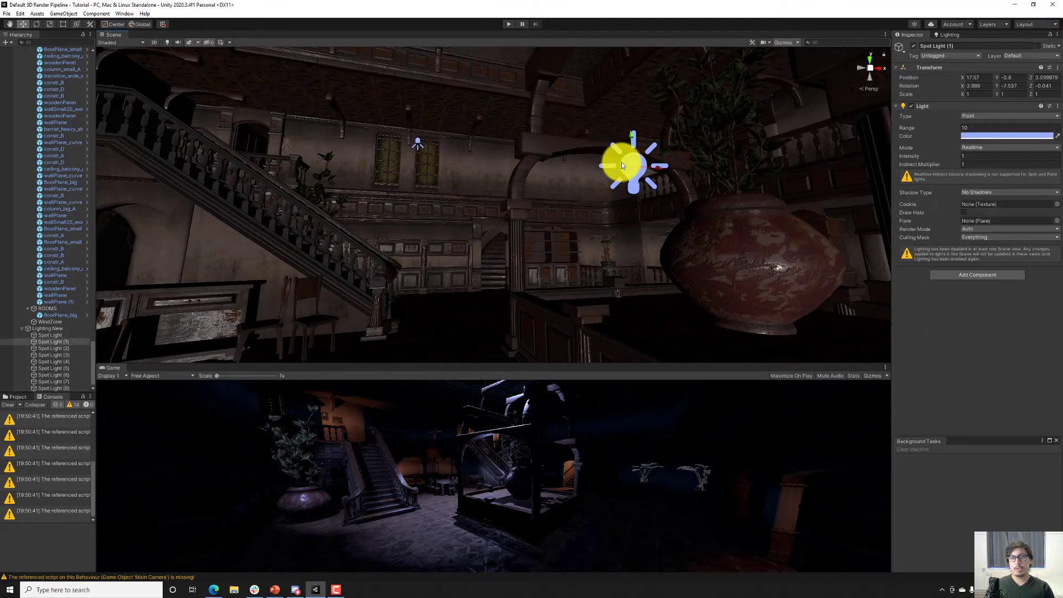
{"action": "left_click", "coordinate": [971, 156]}
{"action": "type", "text": "3"}
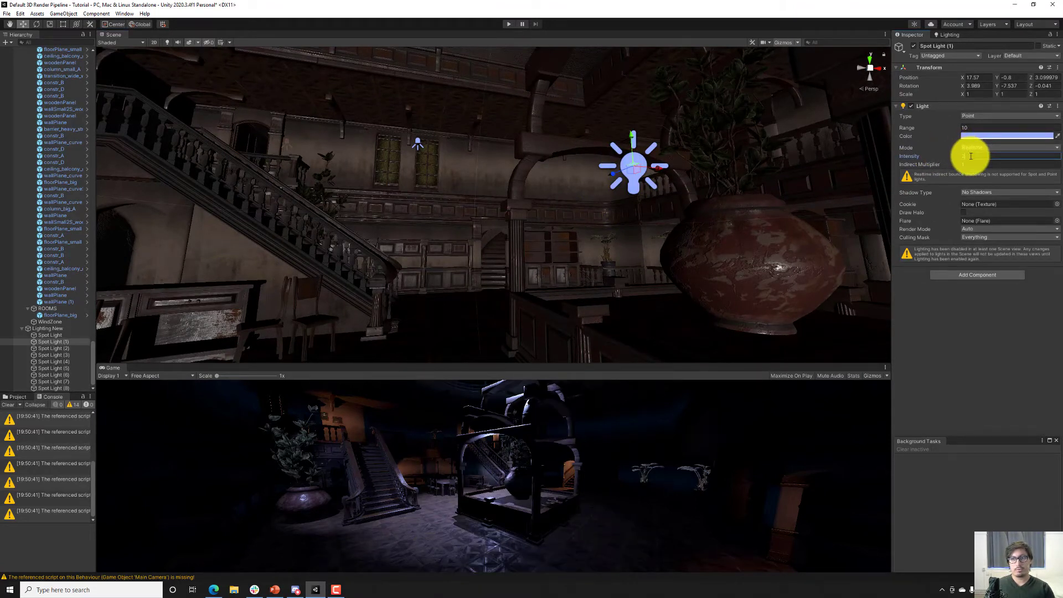
{"action": "key", "text": "BackSpace"}
{"action": "type", "text": "1"}
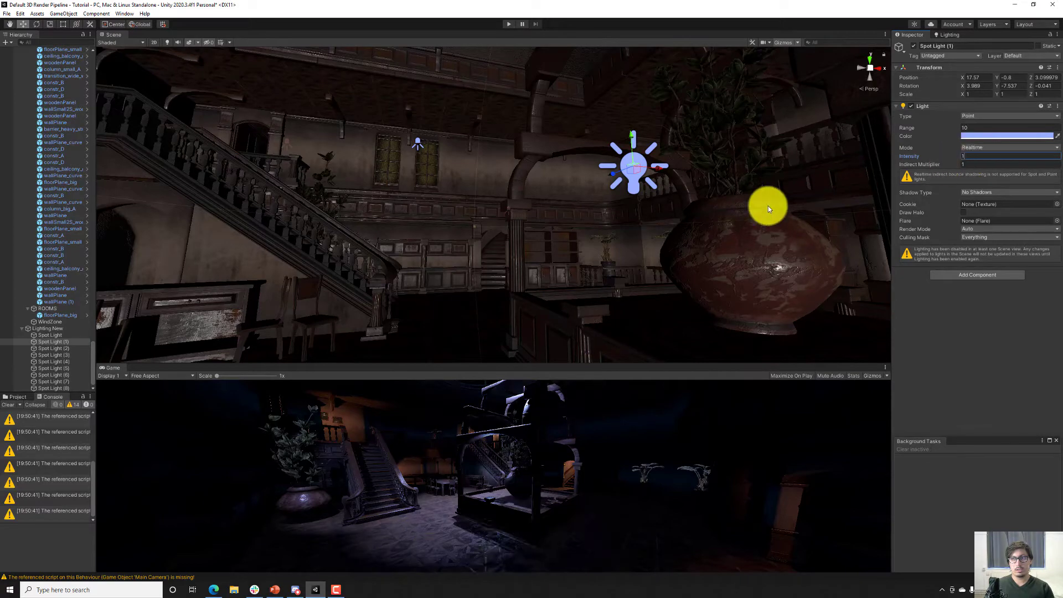
Set the intensity of the main spotlight under the ceiling skylight to 8.
{"action": "key", "text": "s"}
{"action": "right_click_drag", "start_coordinate": [408, 290], "coordinate": [474, 136]}
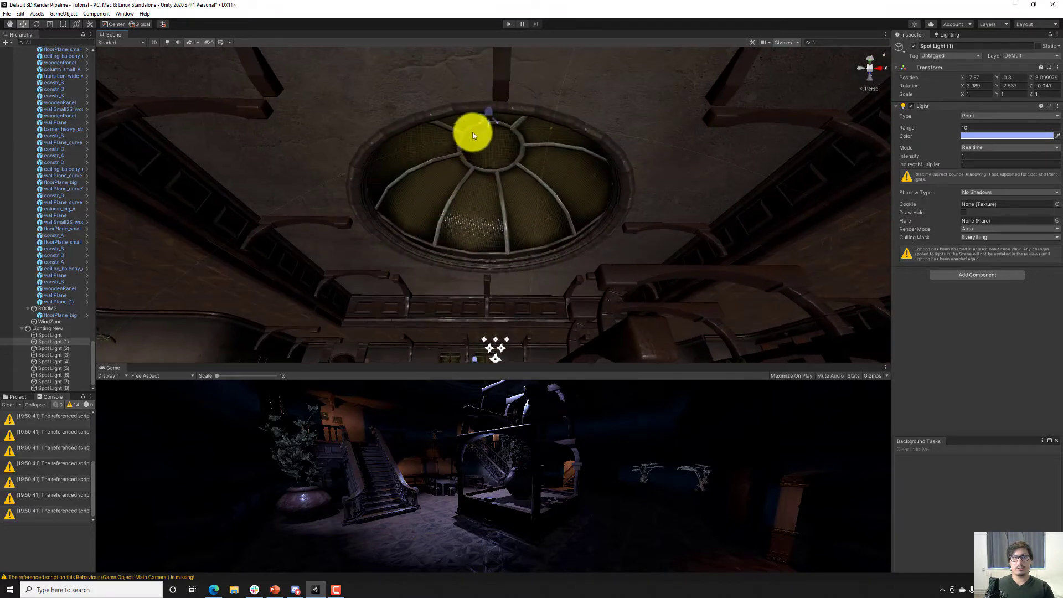
{"action": "left_click", "coordinate": [488, 105]}
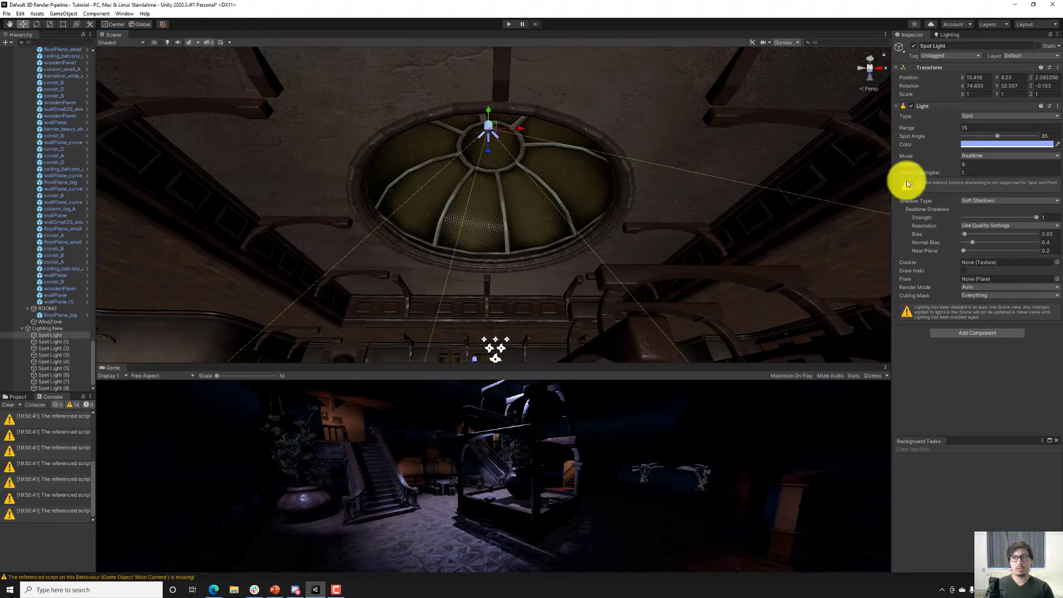
{"action": "type", "text": "8"}
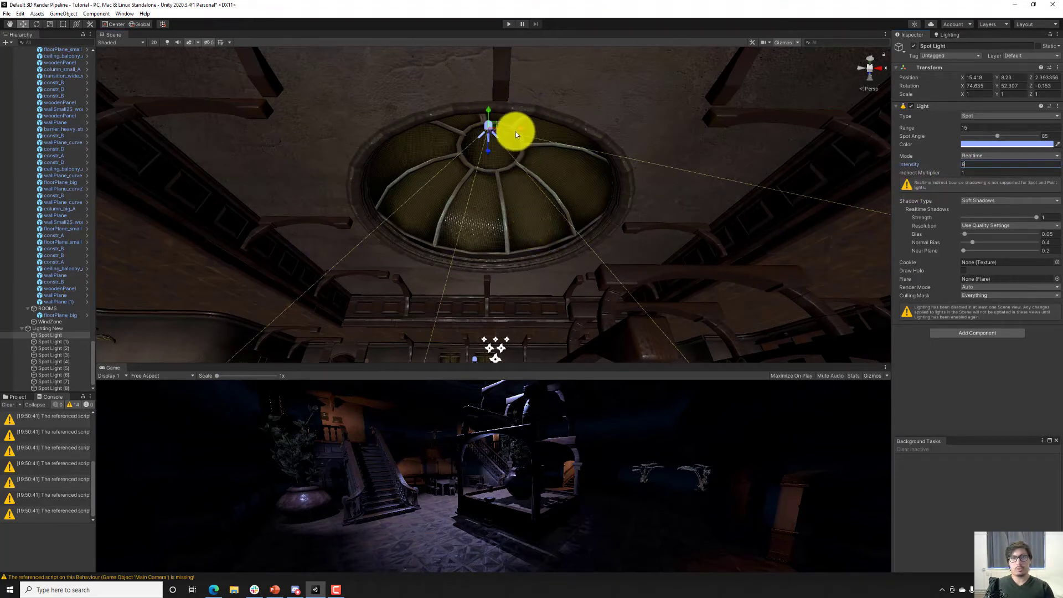
Duplicate the main ceiling spotlight, move the copy to one side of the skylight at X 18.03, Y 6.38, and angle it across the hall.
{"action": "key", "text": "ctrl+d"}
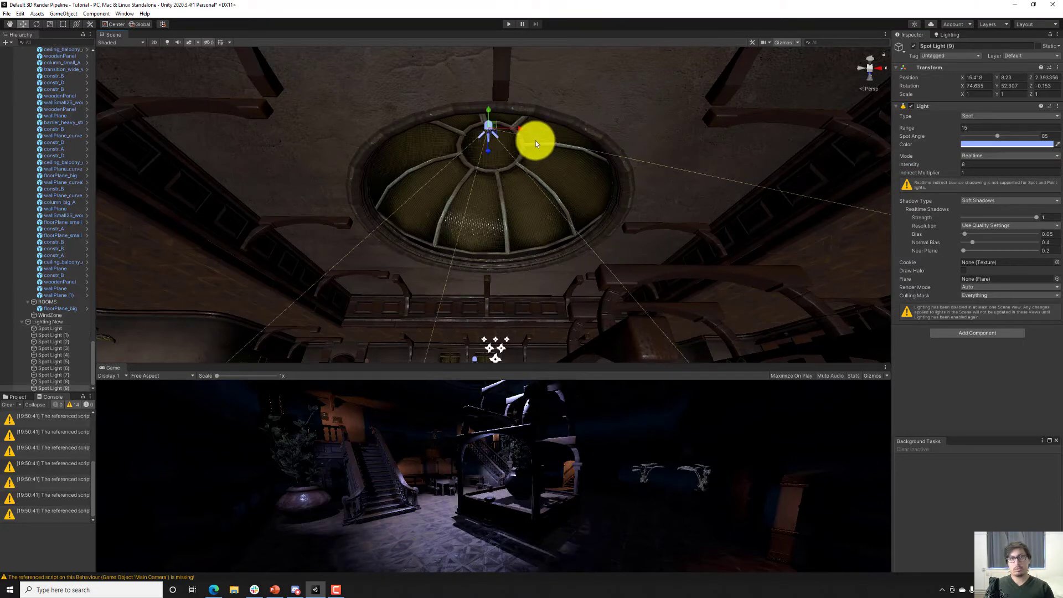
{"action": "left_click_drag", "start_coordinate": [515, 130], "coordinate": [523, 186]}
{"action": "key", "text": "e"}
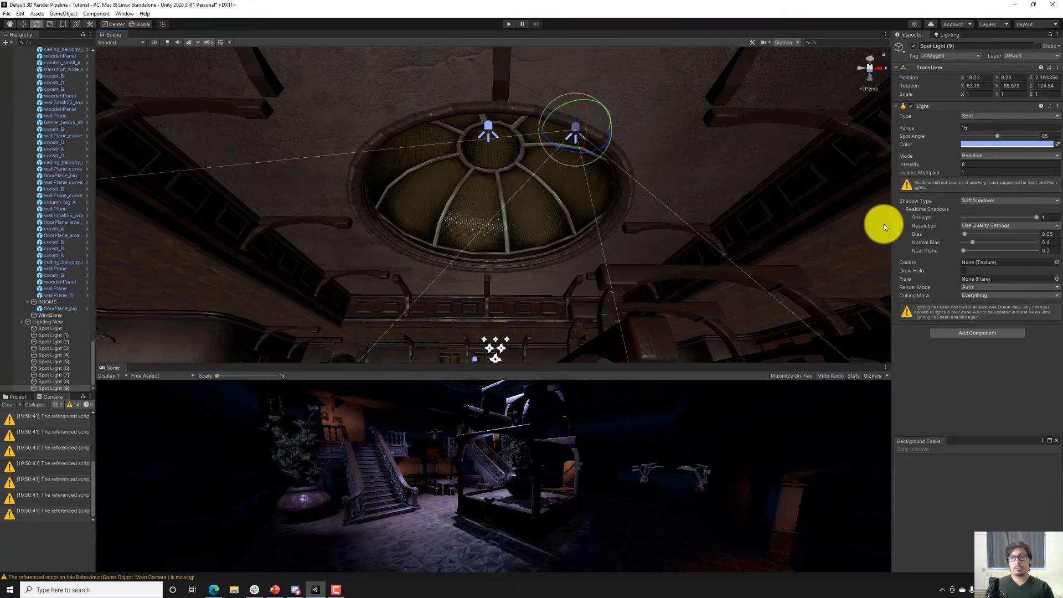
{"action": "key", "text": "w"}
{"action": "left_click_drag", "start_coordinate": [573, 127], "coordinate": [568, 198]}
{"action": "key", "text": "e"}
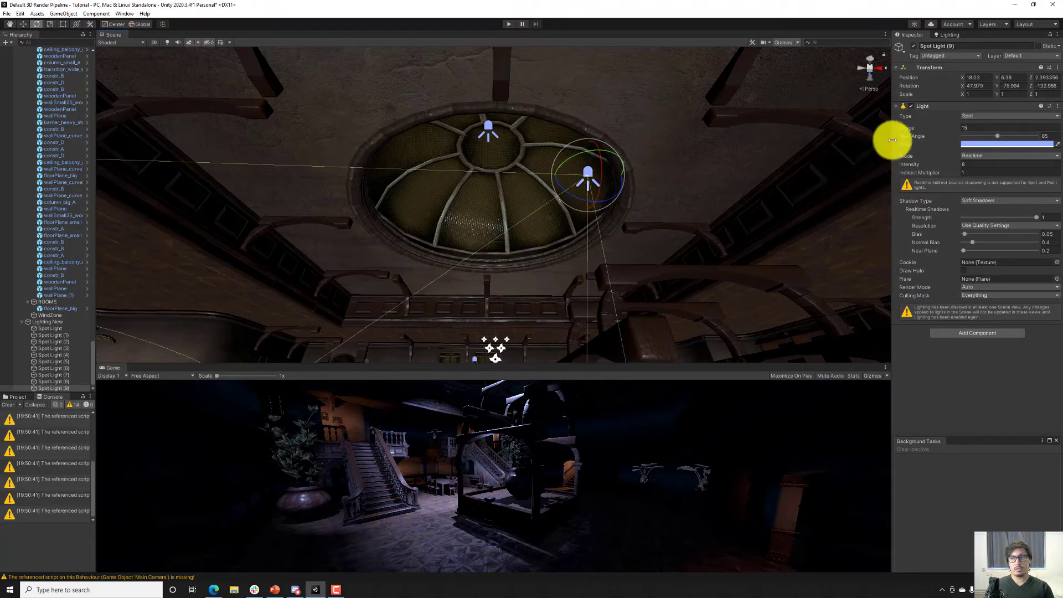
Set the angled skylight spotlight's range to 22.66 and intensity to 2, and fine-tune its rotation.
{"action": "left_click_drag", "start_coordinate": [912, 128], "coordinate": [983, 137]}
{"action": "left_click_drag", "start_coordinate": [573, 198], "coordinate": [566, 193]}
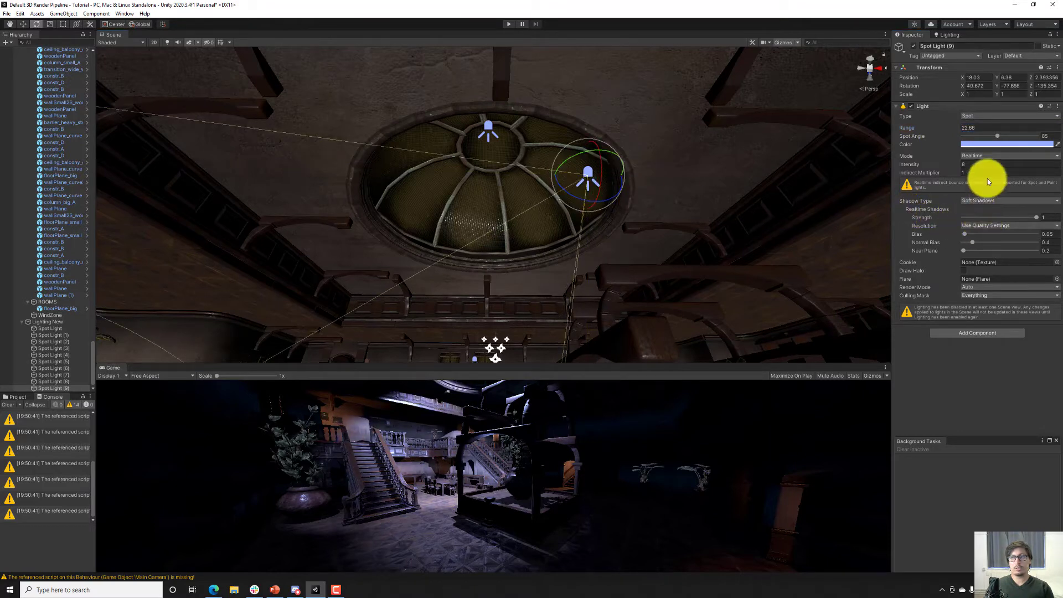
{"action": "type", "text": "3"}
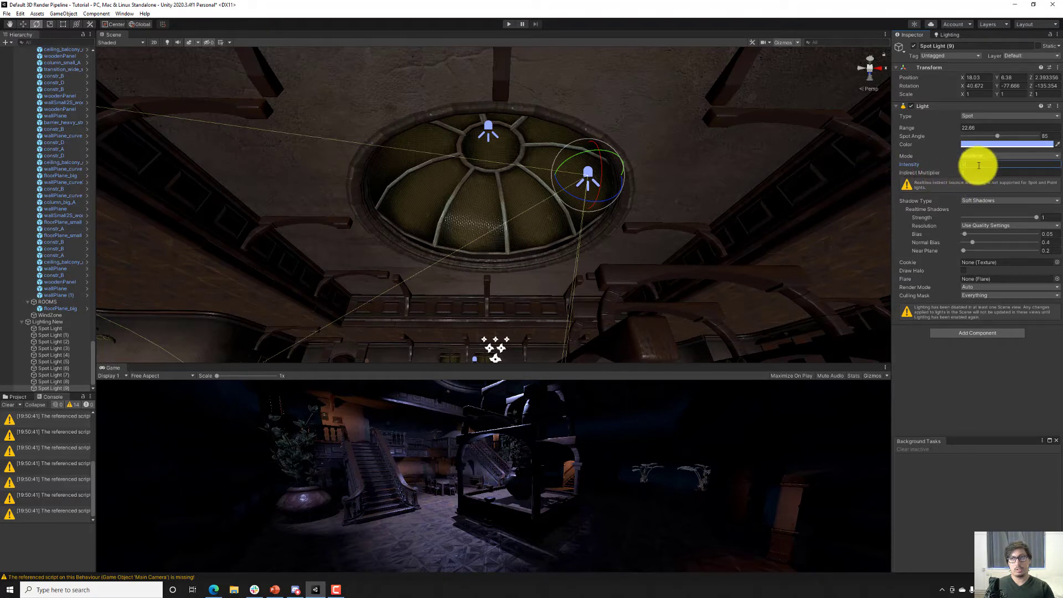
{"action": "type", "text": "2"}
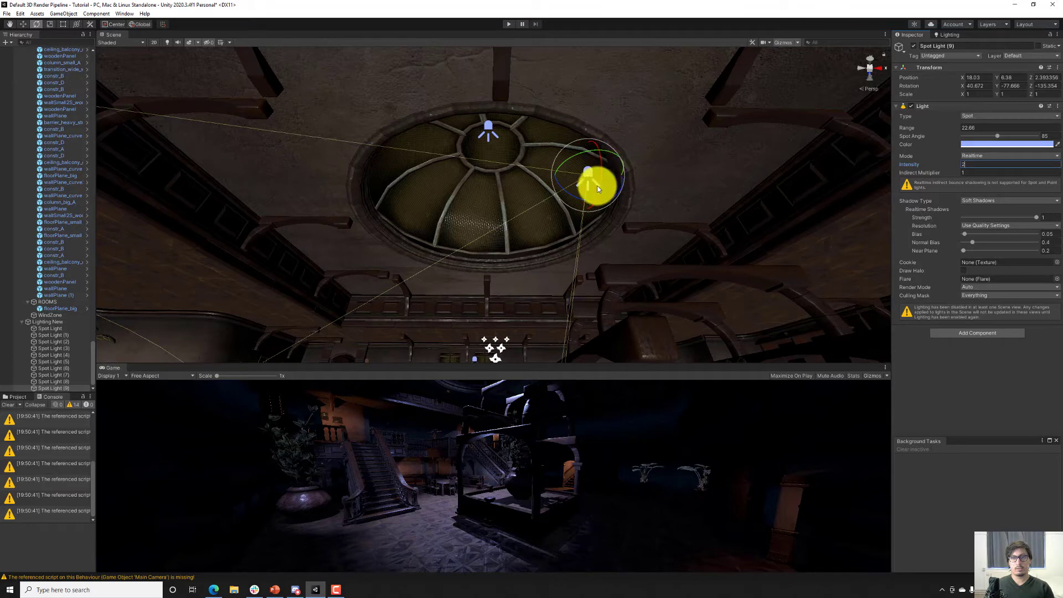
Duplicate the angled skylight spotlight, move the copy to the skylight's opposite side at X 13.24, and rotate it to face the other way.
{"action": "right_click_drag", "start_coordinate": [610, 181], "coordinate": [627, 191]}
{"action": "scroll", "coordinate": [625, 189], "scroll_direction": "down", "scroll_amount": 2}
{"action": "key", "text": "ctrl+d"}
{"action": "key", "text": "w"}
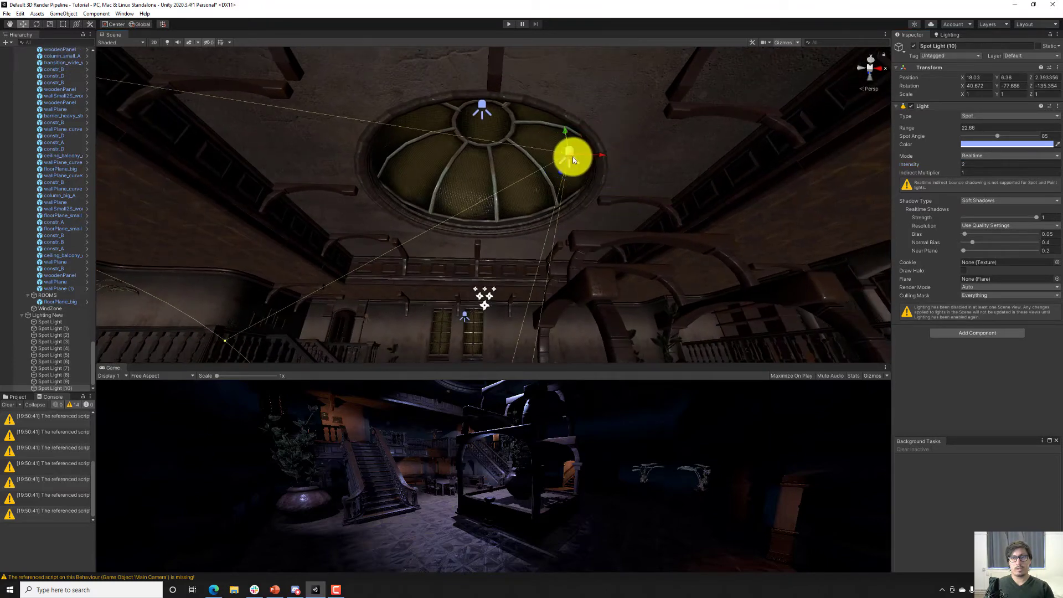
{"action": "left_click_drag", "start_coordinate": [573, 160], "coordinate": [535, 138]}
{"action": "key", "text": "e"}
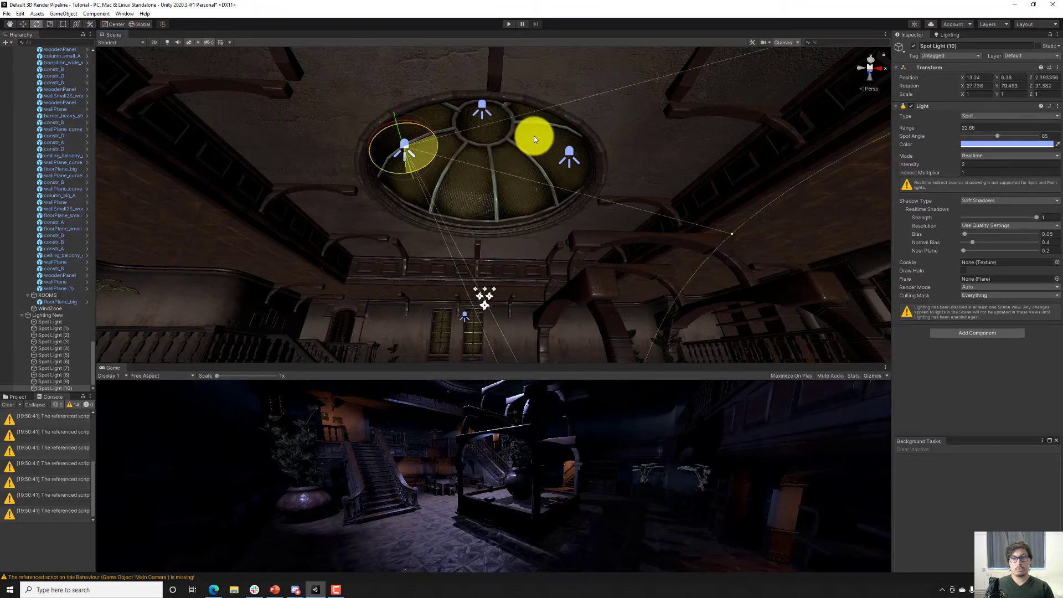
Duplicate that spotlight, move the copy to the skylight's middle at X 15.3, and rotate it about Y to 4.453.
{"action": "key", "text": "ctrl+d"}
{"action": "key", "text": "w"}
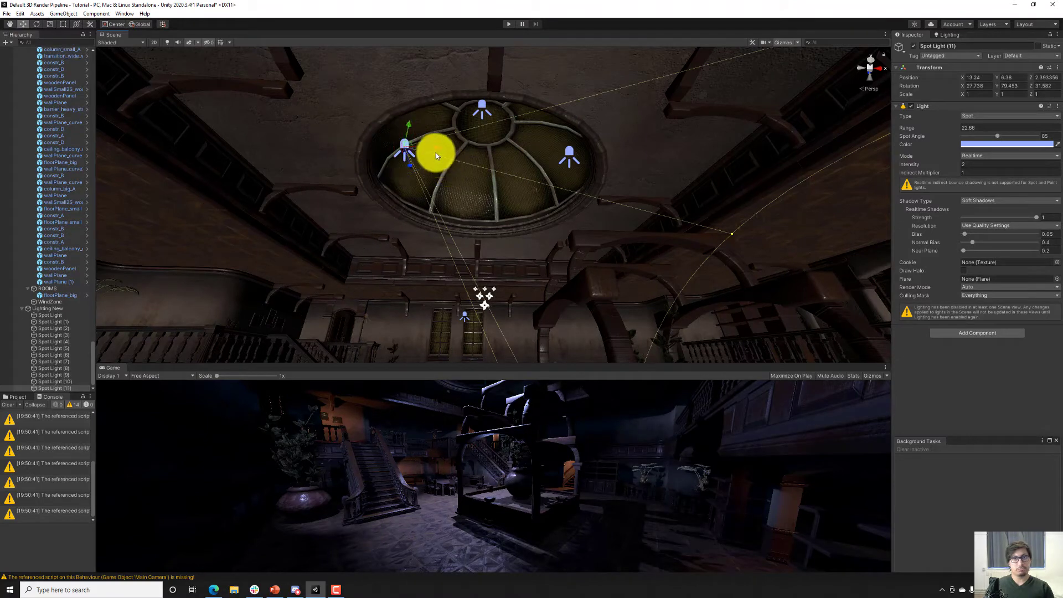
{"action": "left_click_drag", "start_coordinate": [436, 153], "coordinate": [575, 158]}
{"action": "key", "text": "e"}
Duplicate the middle skylight spotlight and rotate the copy about Y to 184.452 so it faces the opposite direction.
{"action": "key", "text": "ctrl+d"}
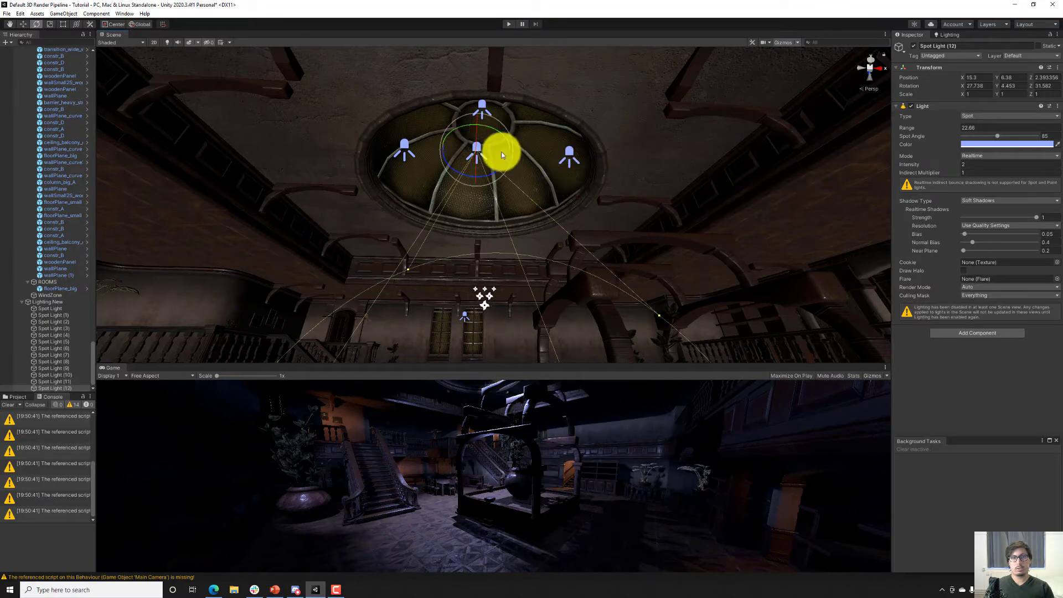
{"action": "left_click_drag", "start_coordinate": [487, 131], "coordinate": [271, 165]}
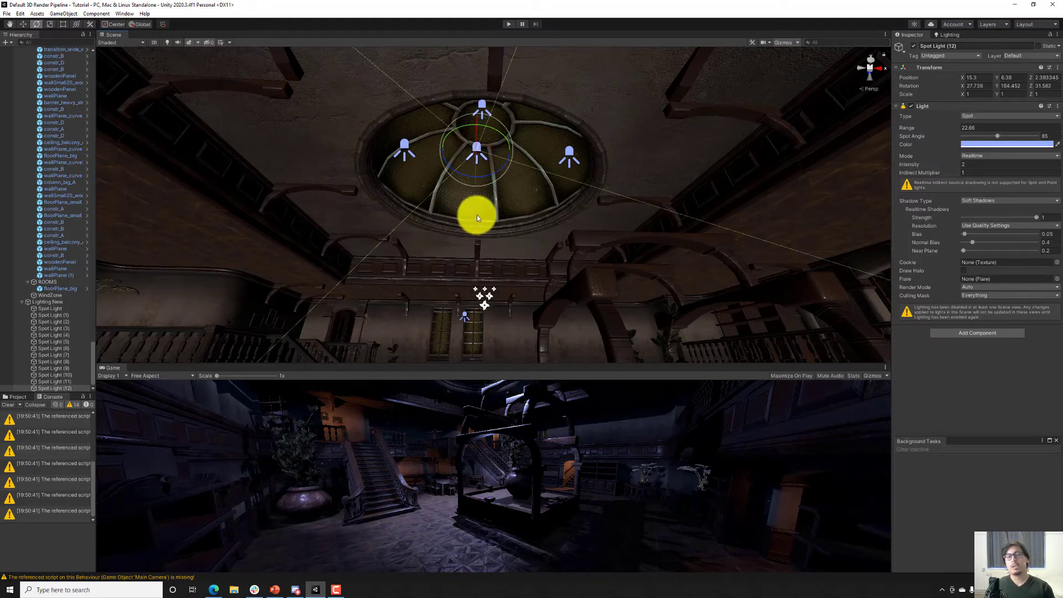
{"action": "right_click_drag", "start_coordinate": [493, 163], "coordinate": [509, 166]}
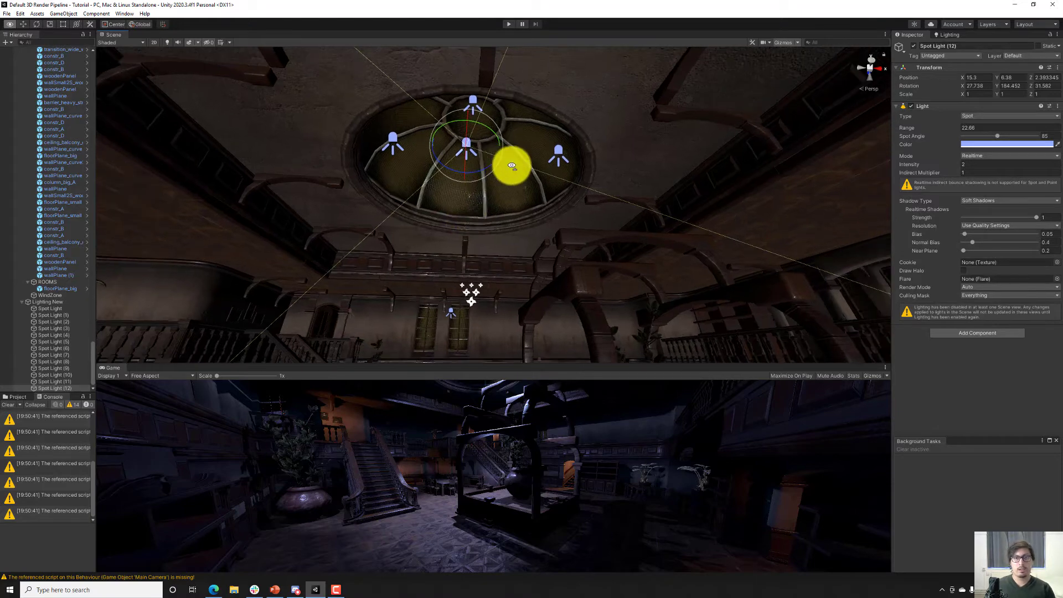
Change the type of the last duplicated skylight light to Point.
{"action": "left_click", "coordinate": [977, 117]}
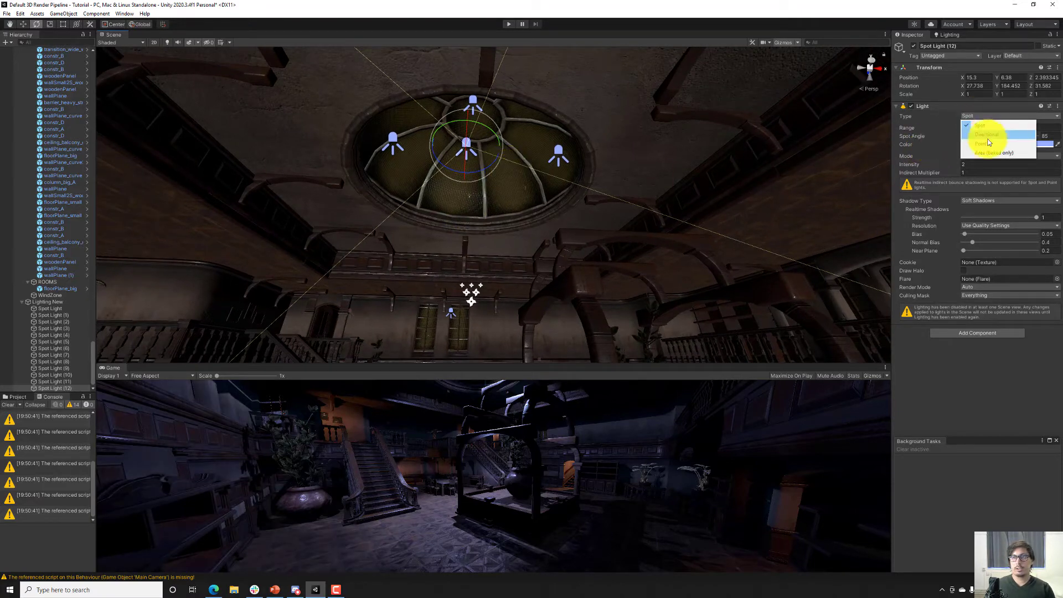
{"action": "left_click", "coordinate": [981, 143]}
{"action": "key", "text": "w"}
{"action": "right_click_drag", "start_coordinate": [510, 190], "coordinate": [510, 191]}
{"action": "key", "text": "s"}
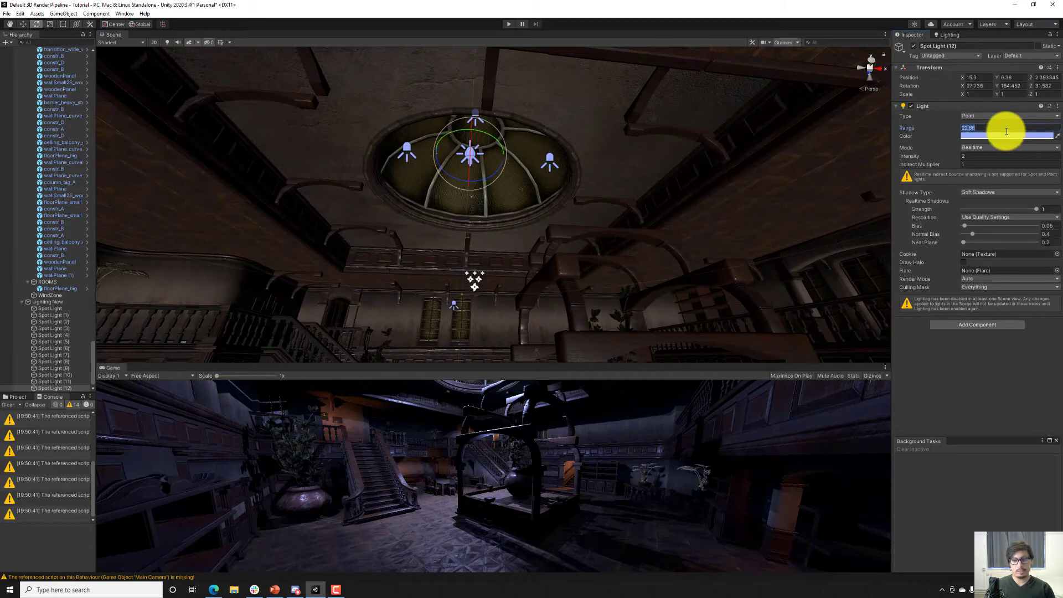
Set the skylight point light's range to 10 and preview its effect with scene lighting enabled in the Scene view.
{"action": "type", "text": "10"}
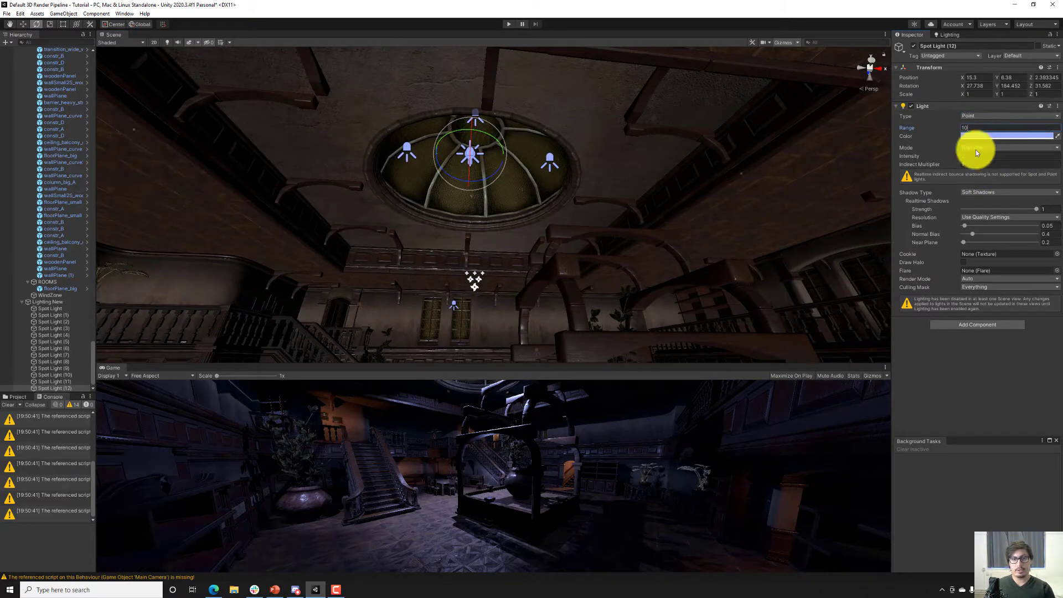
{"action": "left_click", "coordinate": [166, 42]}
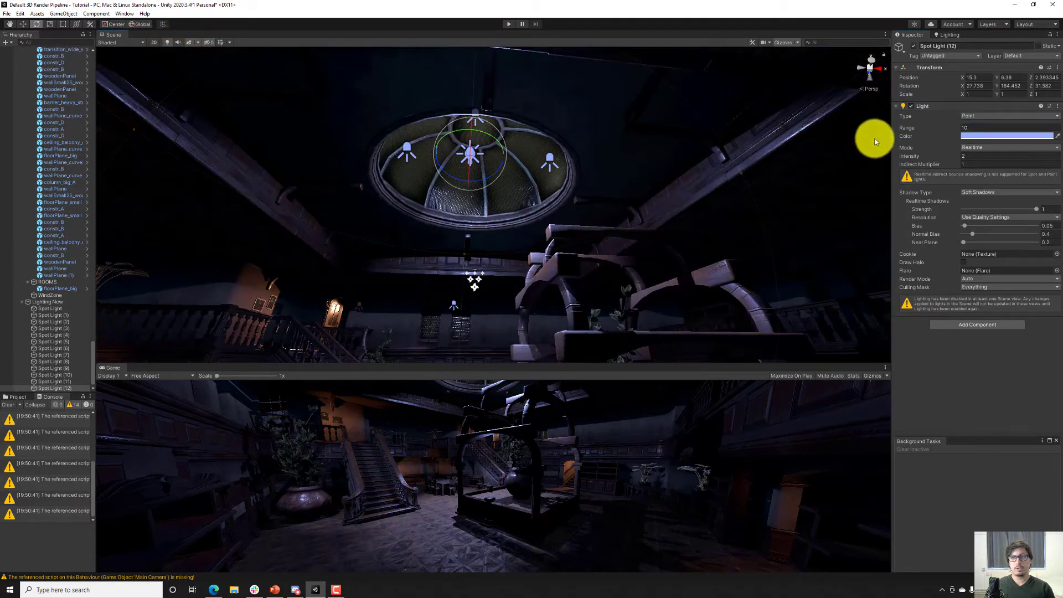
{"action": "left_click", "coordinate": [912, 106]}
{"action": "left_click", "coordinate": [912, 105]}
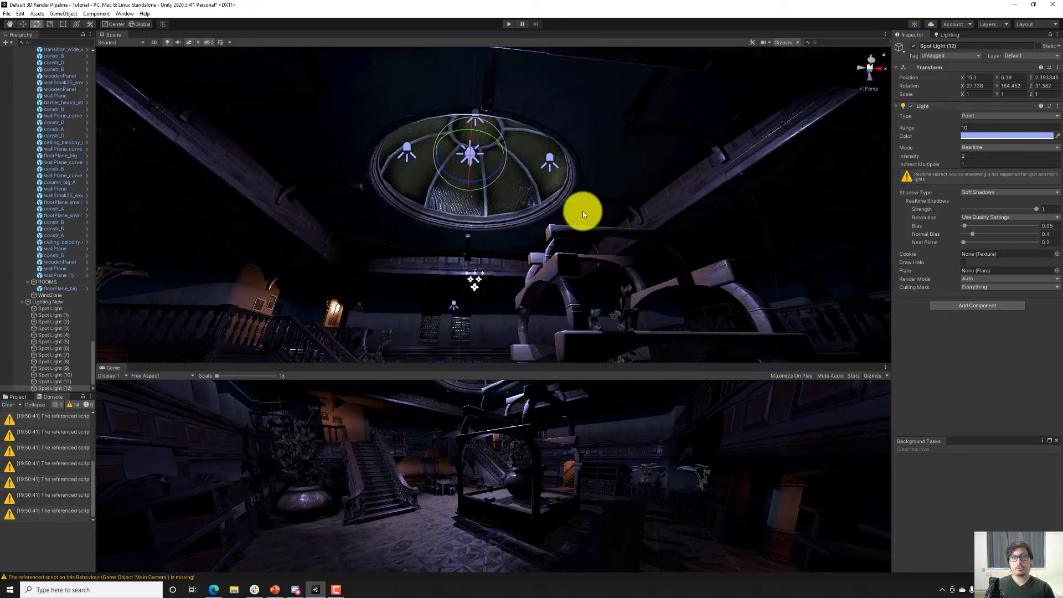
Move the point light to X 15.98, Y 6.84 inside the skylight dome.
{"action": "right_click_drag", "start_coordinate": [775, 203], "coordinate": [510, 181]}
{"action": "left_click_drag", "start_coordinate": [490, 160], "coordinate": [536, 165]}
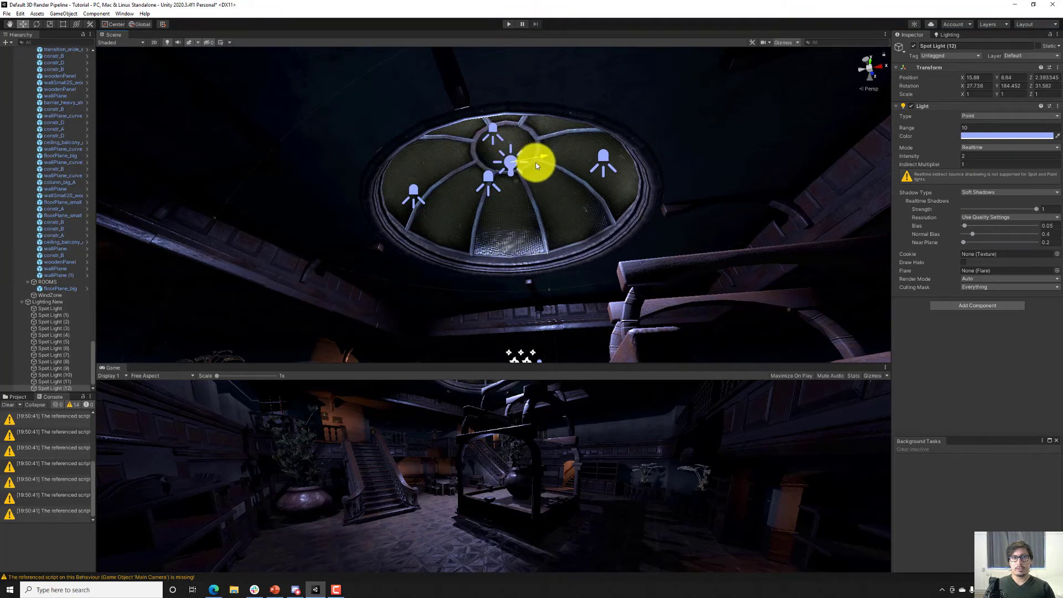
Lower the two spotlights on opposite sides of the skylight down to its rim.
{"action": "left_click", "coordinate": [605, 164]}
{"action": "right_click_drag", "start_coordinate": [586, 178], "coordinate": [603, 213]}
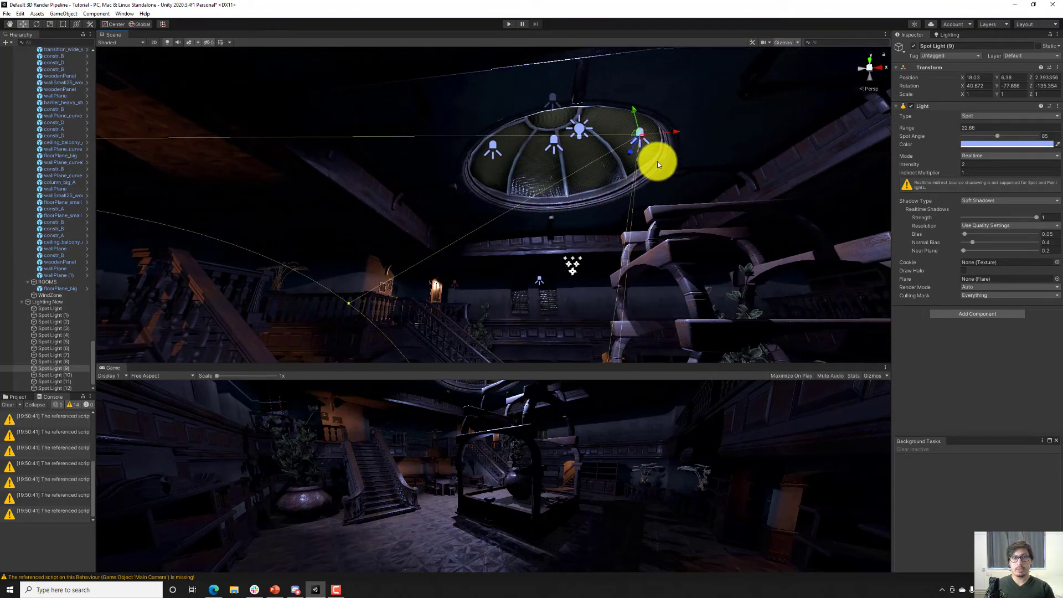
{"action": "left_click_drag", "start_coordinate": [632, 114], "coordinate": [639, 155]}
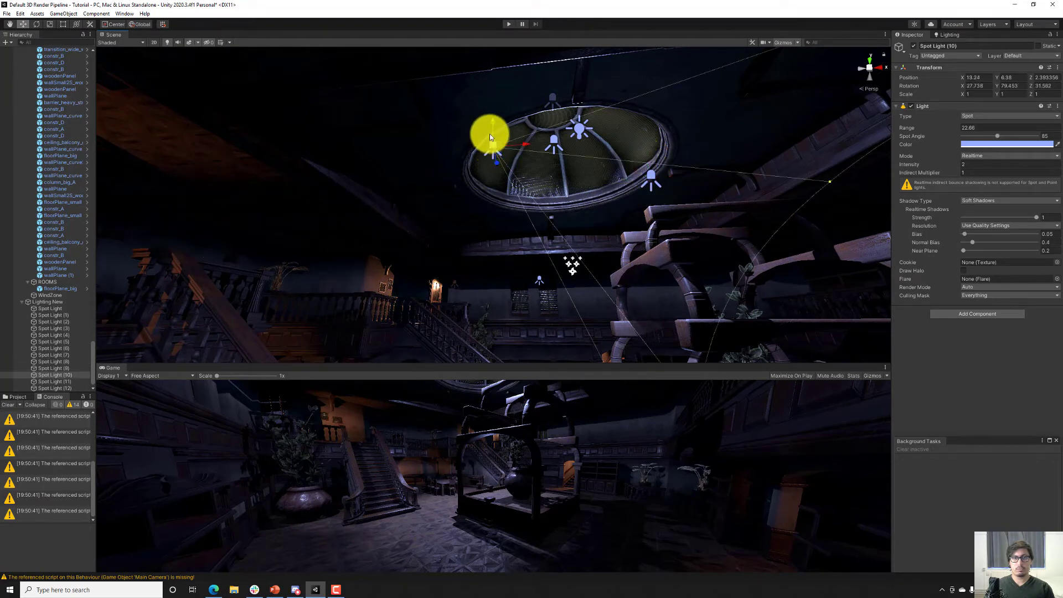
{"action": "left_click", "coordinate": [493, 149]}
{"action": "mouse_move", "coordinate": [492, 147]}
{"action": "left_mouse_down"}
{"action": "mouse_move", "coordinate": [492, 175]}
{"action": "mouse_move", "coordinate": [496, 162]}
{"action": "left_mouse_up"}
Duplicate the middle skylight spotlight and lower both it and its copy to the skylight's rim.
{"action": "left_click", "coordinate": [556, 141]}
{"action": "left_click_drag", "start_coordinate": [556, 120], "coordinate": [559, 157]}
{"action": "left_click", "coordinate": [555, 141]}
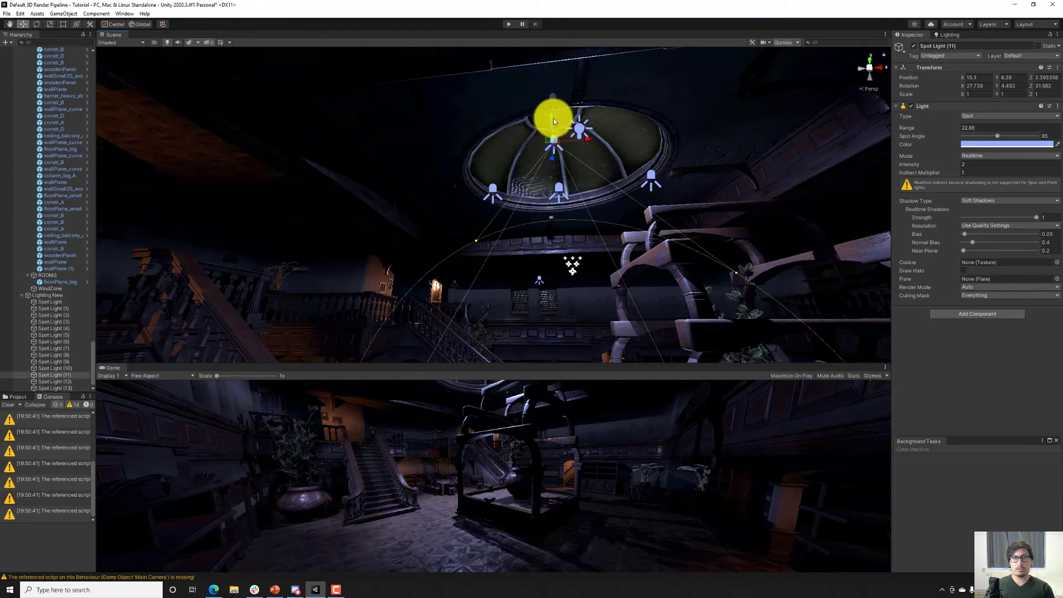
{"action": "left_click", "coordinate": [550, 131]}
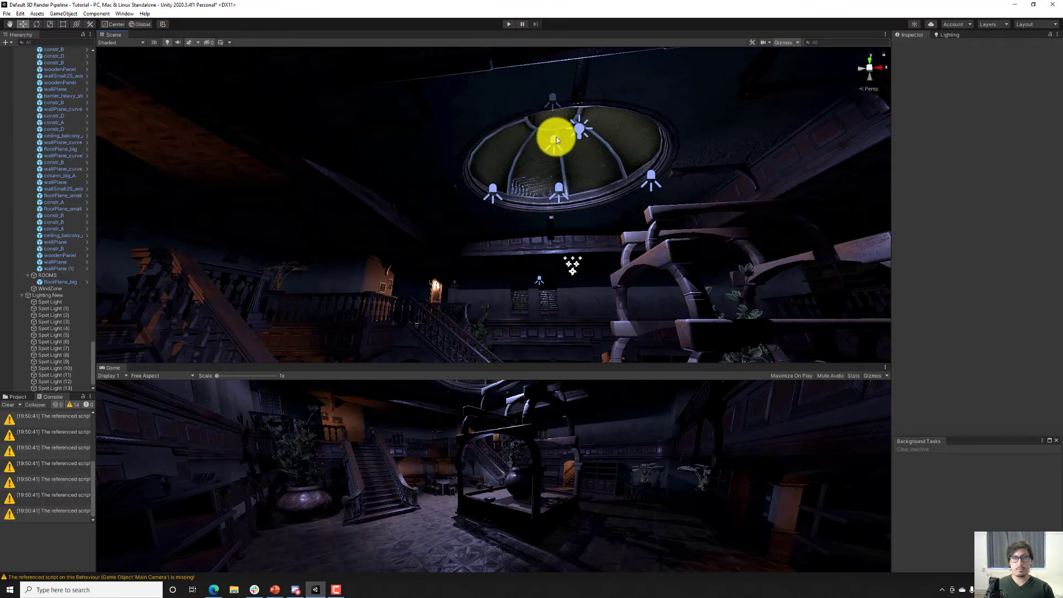
{"action": "left_click", "coordinate": [556, 136]}
{"action": "left_click_drag", "start_coordinate": [552, 124], "coordinate": [553, 154]}
Reposition the original skylight spotlight at X 13.66, Y 7.01, angled to Y rotation 70.302, and set its intensity to 7.
{"action": "left_click", "coordinate": [551, 101]}
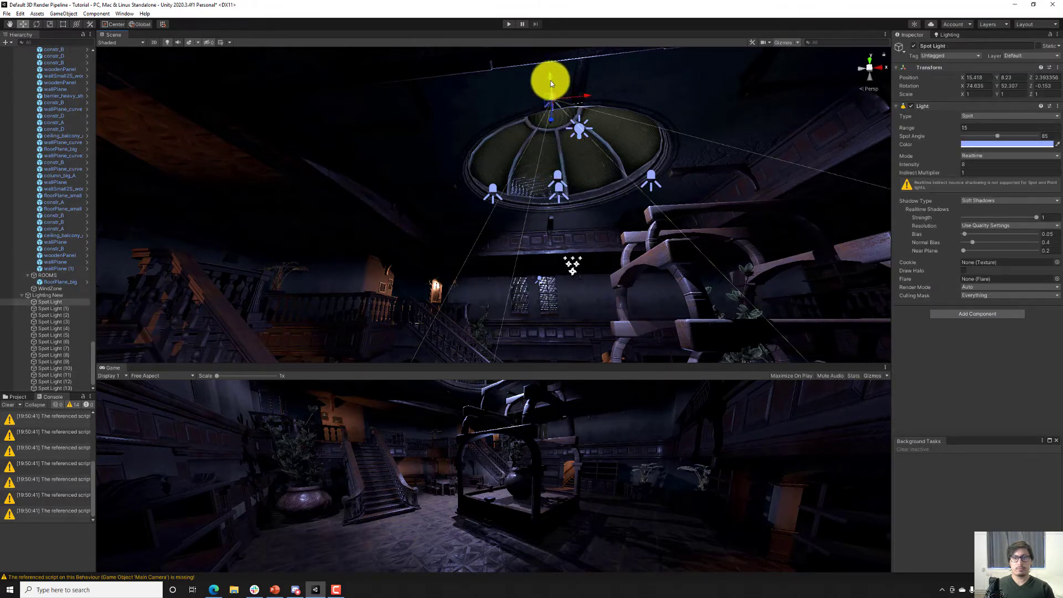
{"action": "mouse_move", "coordinate": [550, 81]}
{"action": "left_mouse_down"}
{"action": "mouse_move", "coordinate": [548, 120]}
{"action": "mouse_move", "coordinate": [535, 76]}
{"action": "mouse_move", "coordinate": [530, 116]}
{"action": "mouse_move", "coordinate": [530, 79]}
{"action": "left_mouse_up"}
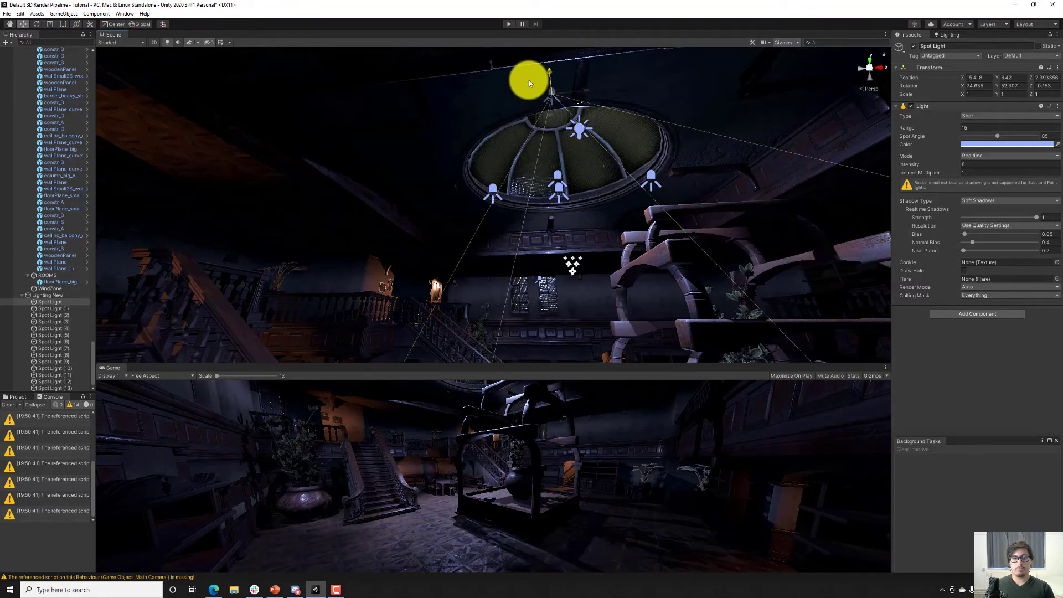
{"action": "left_click_drag", "start_coordinate": [583, 109], "coordinate": [581, 141]}
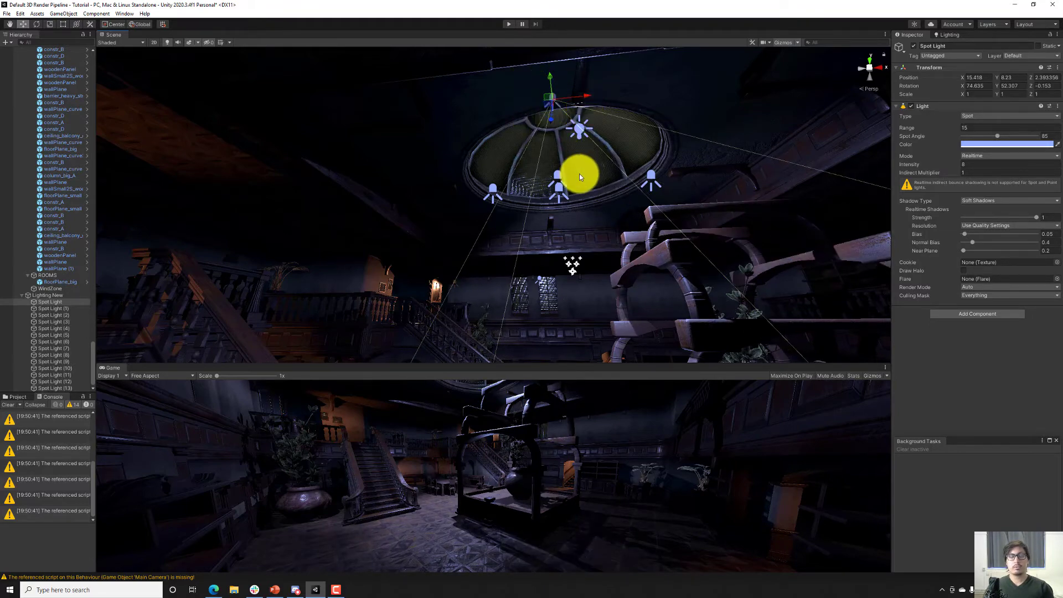
{"action": "left_click_drag", "start_coordinate": [546, 99], "coordinate": [553, 164]}
{"action": "key", "text": "e"}
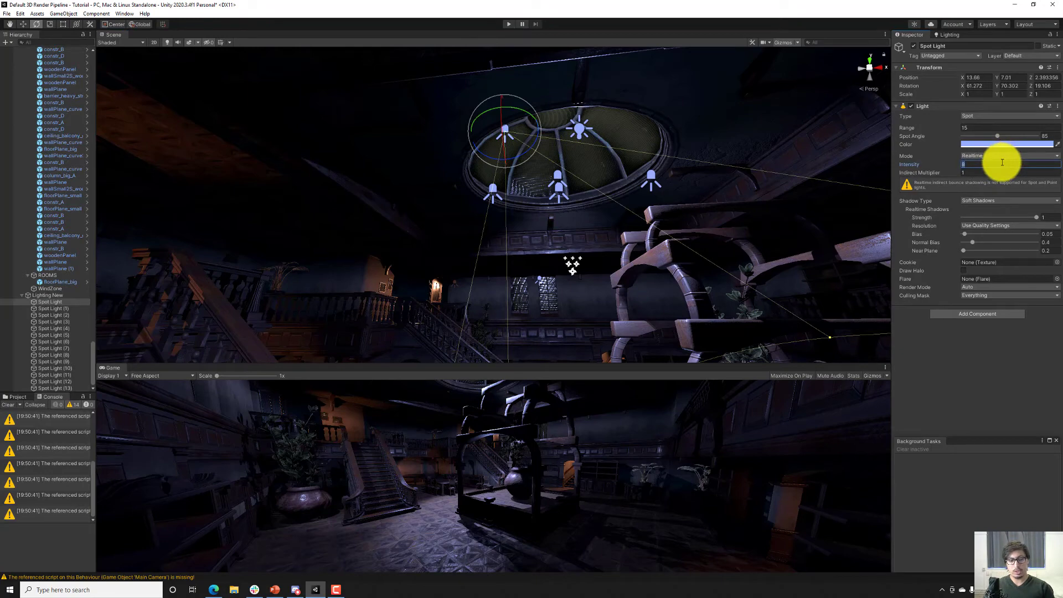
{"action": "type", "text": "7"}
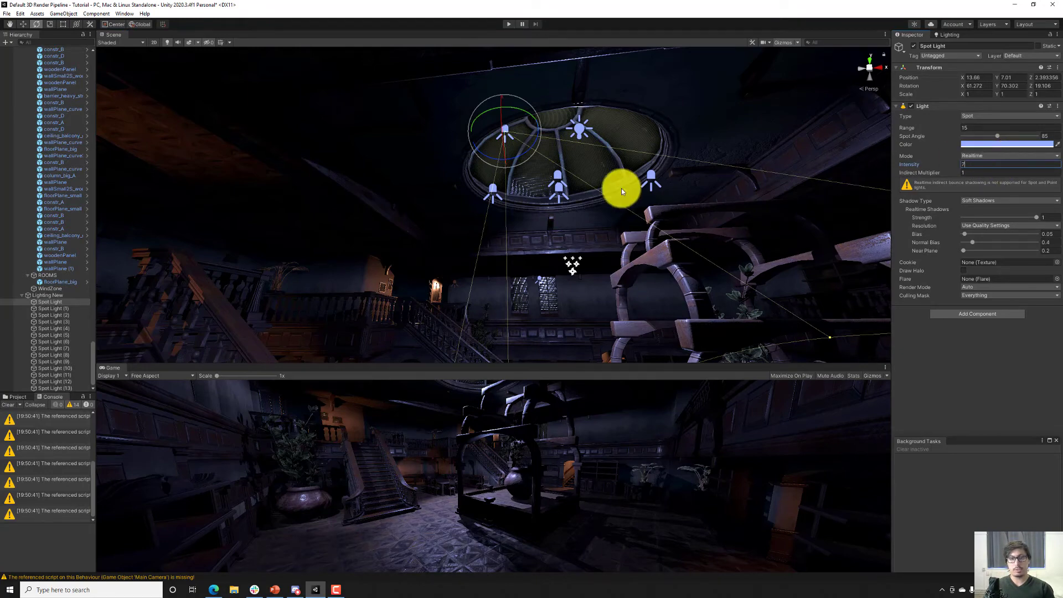
Duplicate an orange spotlight, align the copy with a view toward the central urn at X 25.32, and set its intensity to 1.
{"action": "right_click_drag", "start_coordinate": [622, 189], "coordinate": [643, 191]}
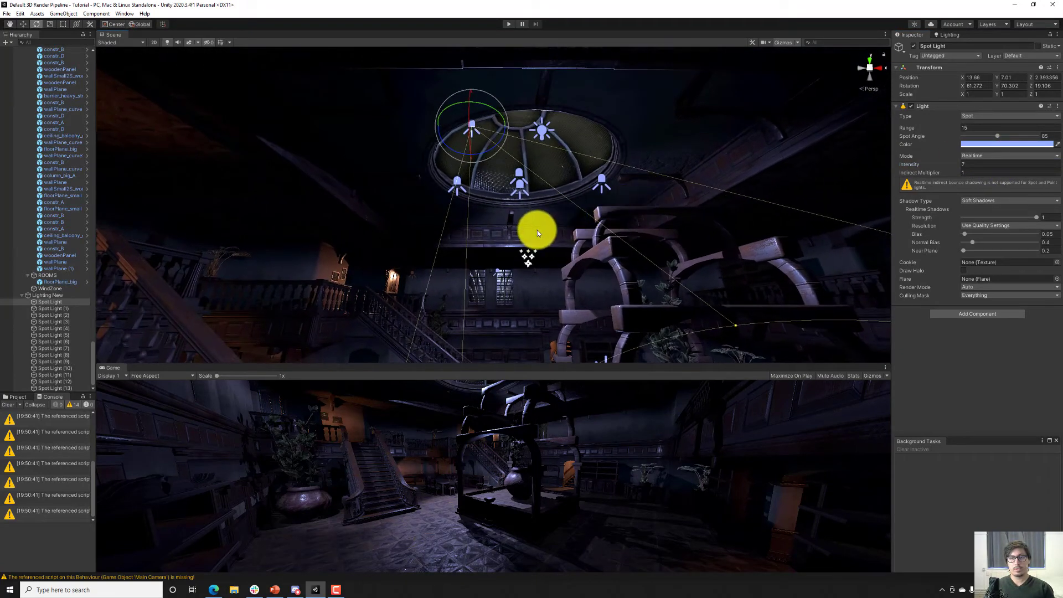
{"action": "right_click_drag", "start_coordinate": [538, 231], "coordinate": [323, 259]}
{"action": "left_click", "coordinate": [517, 229]}
{"action": "key", "text": "ctrl+d"}
{"action": "key", "text": "ctrl+shift+f"}
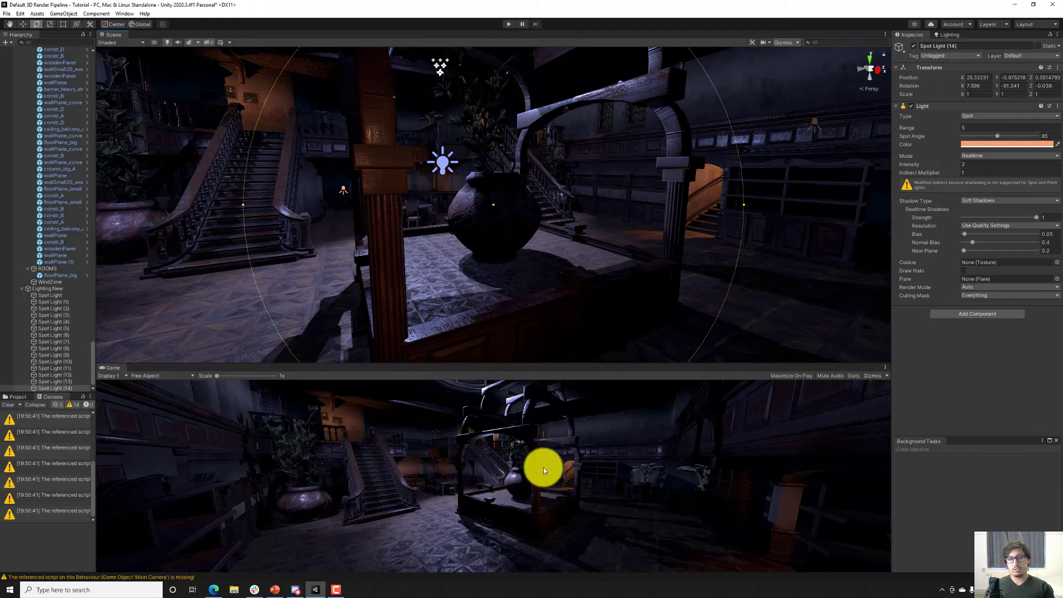
{"action": "key", "text": "f"}
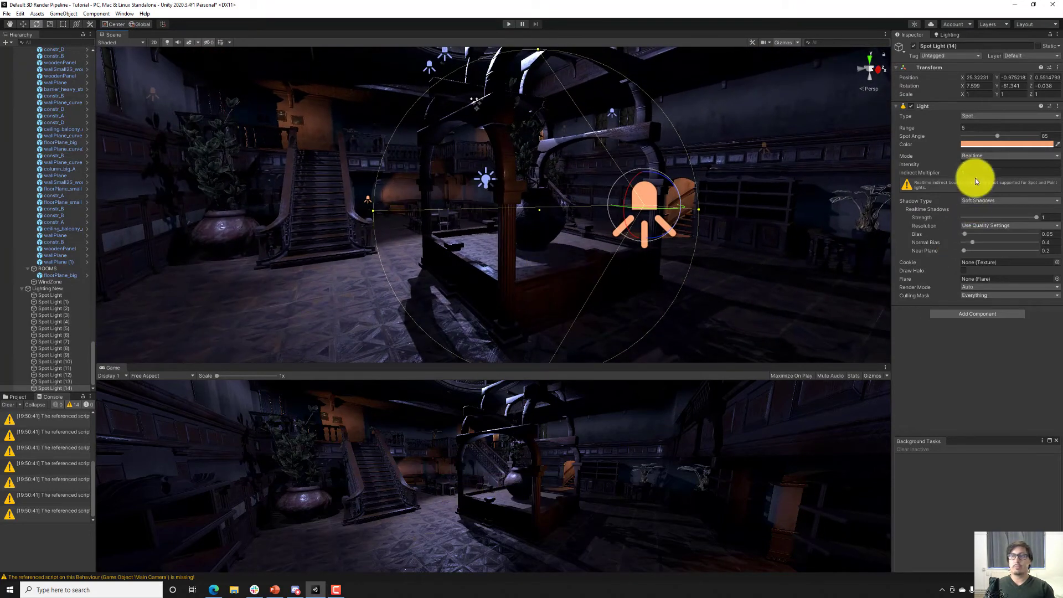
{"action": "left_click", "coordinate": [967, 164]}
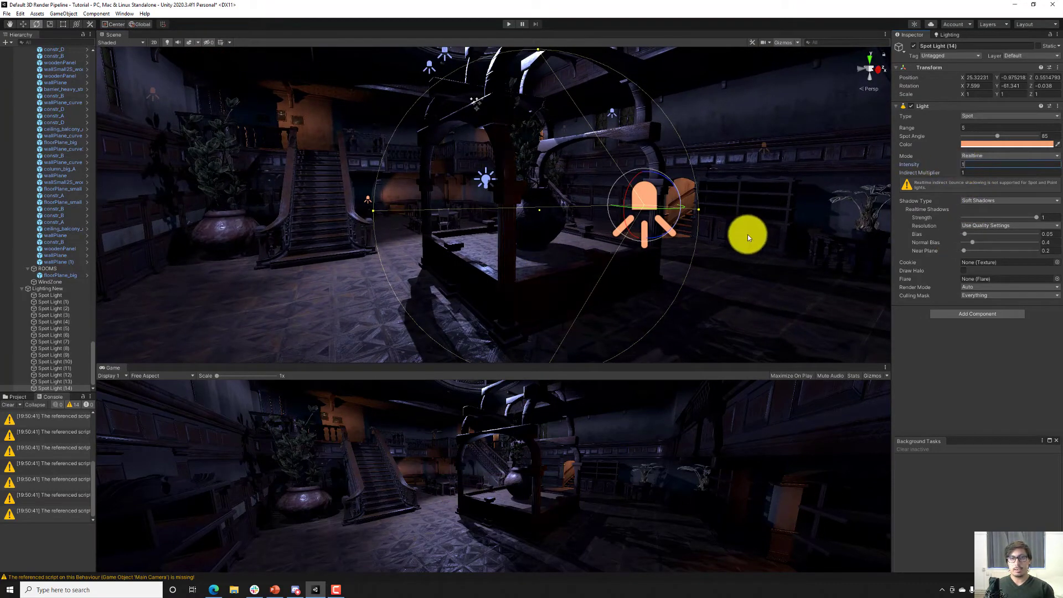
Duplicate that orange spotlight and align the copy with a view at X 25.03, Y -1.28, facing the urn enclosure.
{"action": "key", "text": "w"}
{"action": "right_click_drag", "start_coordinate": [640, 229], "coordinate": [581, 234]}
{"action": "key", "text": "ctrl+d"}
{"action": "key", "text": "ctrl+shift+f"}
{"action": "key", "text": "s"}
{"action": "key", "text": "w"}
{"action": "key", "text": "ctrl+shift+f"}
{"action": "key", "text": "s"}
Duplicate the orange spotlight again and align the copy with a close view of the urn enclosure's base at X 18.72, Y -1.89.
{"action": "key", "text": "ctrl+d"}
{"action": "key", "text": "w"}
{"action": "right_click_drag", "start_coordinate": [530, 255], "coordinate": [706, 280]}
{"action": "key", "text": "ctrl+shift+f"}
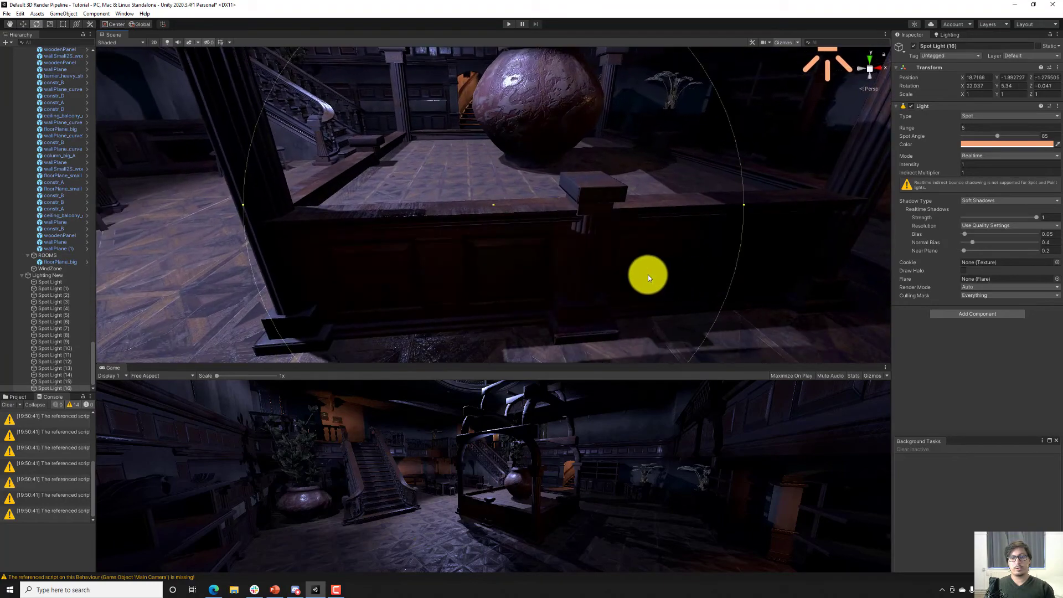
Place a copy of the orange spotlight looking down the staircase from X 6.85, Y 2.85, with range 6.4 and intensity 2.
{"action": "key", "text": "s"}
{"action": "right_click_drag", "start_coordinate": [594, 270], "coordinate": [672, 291]}
{"action": "key", "text": "ctrl+d"}
{"action": "key", "text": "d"}
{"action": "key", "text": "ctrl+shift+f"}
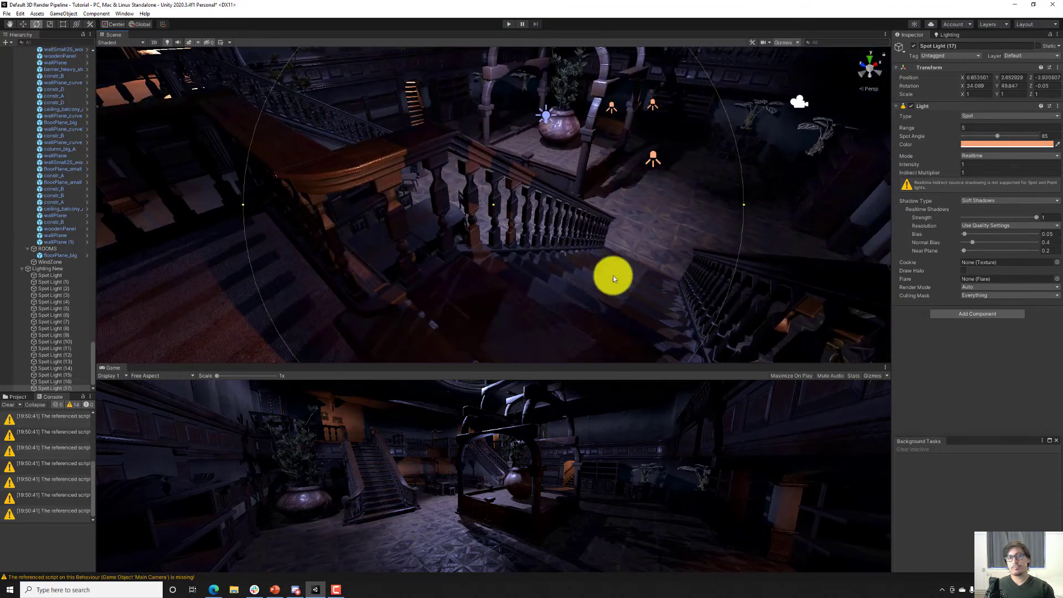
{"action": "right_click_drag", "start_coordinate": [560, 260], "coordinate": [776, 227]}
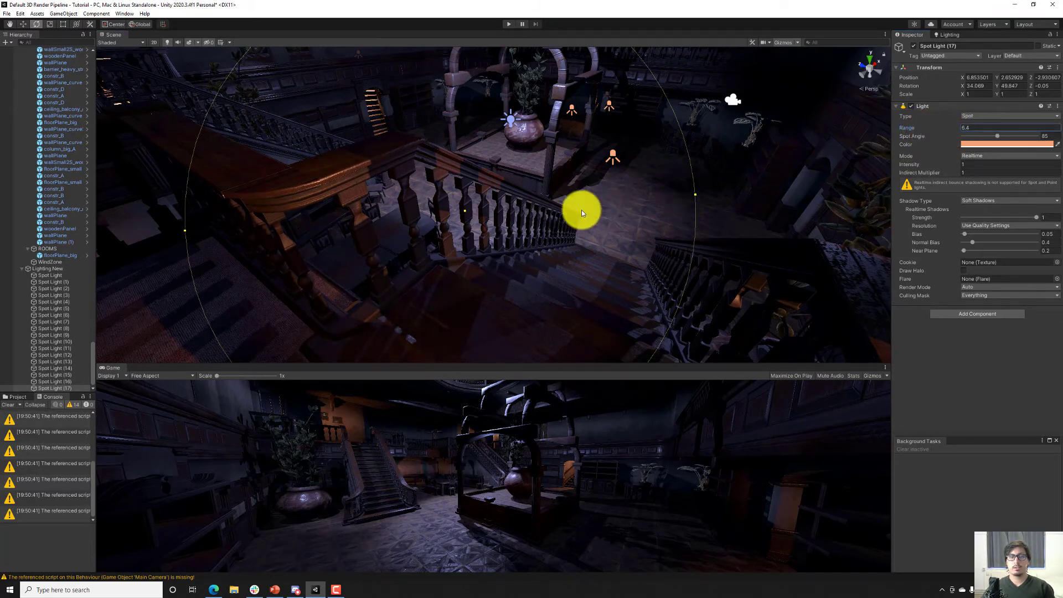
{"action": "left_click", "coordinate": [967, 164]}
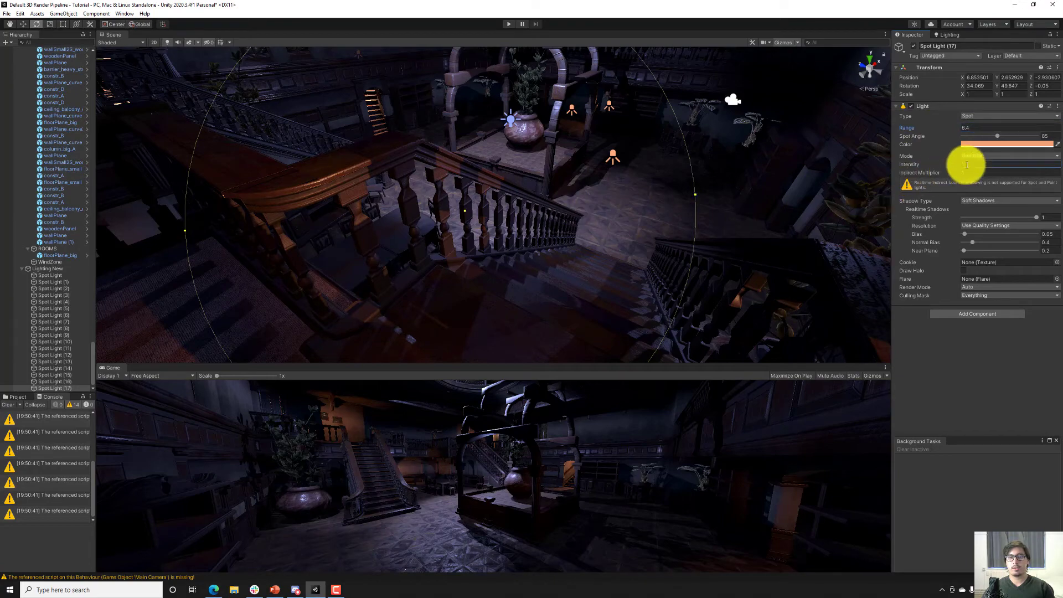
Duplicate the staircase's orange spotlight and align the copy with another view of the hall.
{"action": "key", "text": "ctrl+d"}
{"action": "key", "text": "s"}
{"action": "right_click_drag", "start_coordinate": [581, 191], "coordinate": [674, 209]}
{"action": "key", "text": "w"}
{"action": "key", "text": "ctrl+shift+f"}
Duplicate the orange spotlight twice, align the latest copy with a low view toward the urn enclosure, and rotate it about Y to 110.724.
{"action": "key", "text": "ctrl+d"}
{"action": "key", "text": "ctrl+d"}
{"action": "key", "text": "ctrl+shift+f"}
{"action": "key", "text": "e"}
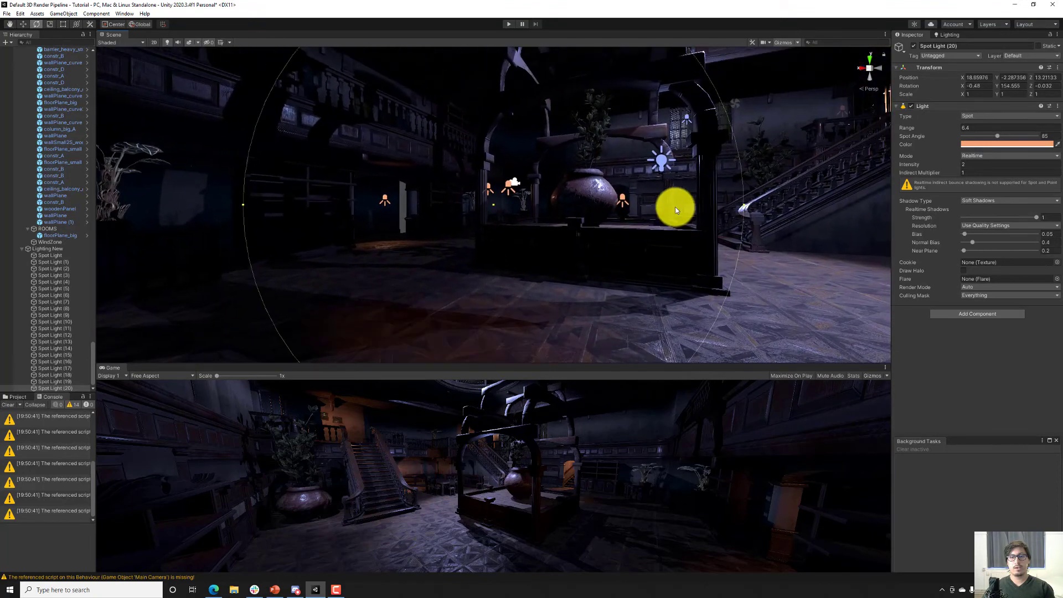
{"action": "right_click_drag", "start_coordinate": [618, 228], "coordinate": [401, 237]}
{"action": "key", "text": "s"}
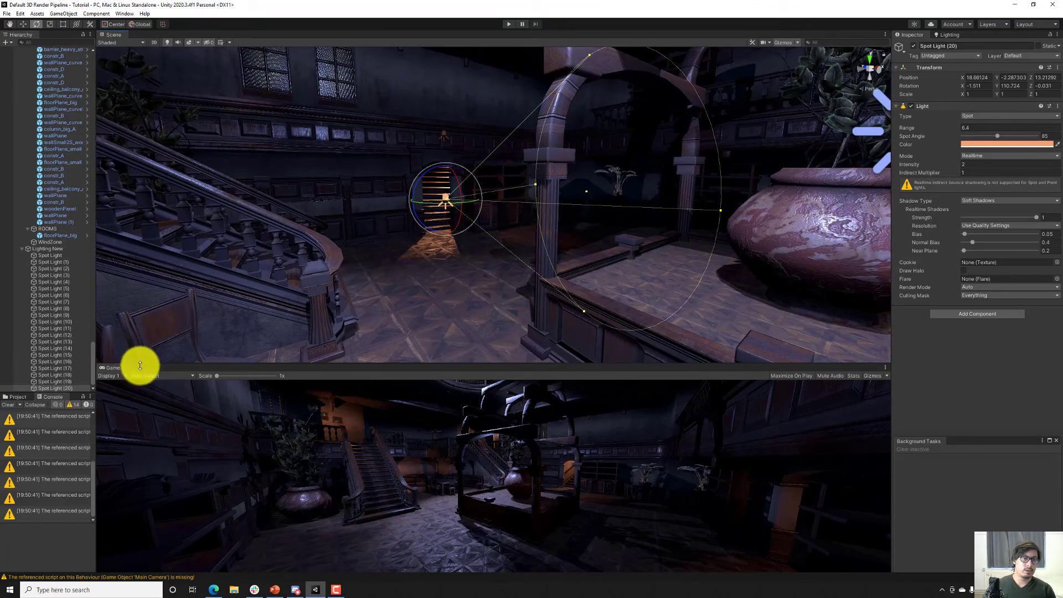
Enlarge the Game view to show the lit hall while keeping a smaller Scene view above it.
{"action": "left_click_drag", "start_coordinate": [139, 366], "coordinate": [171, 95]}
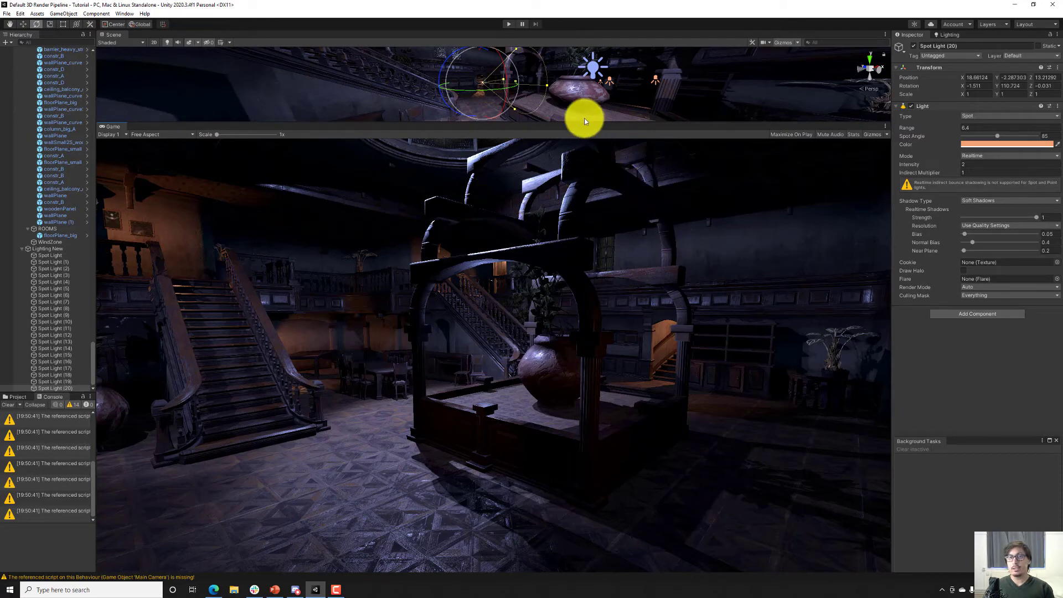
{"action": "left_click_drag", "start_coordinate": [583, 120], "coordinate": [605, 216]}
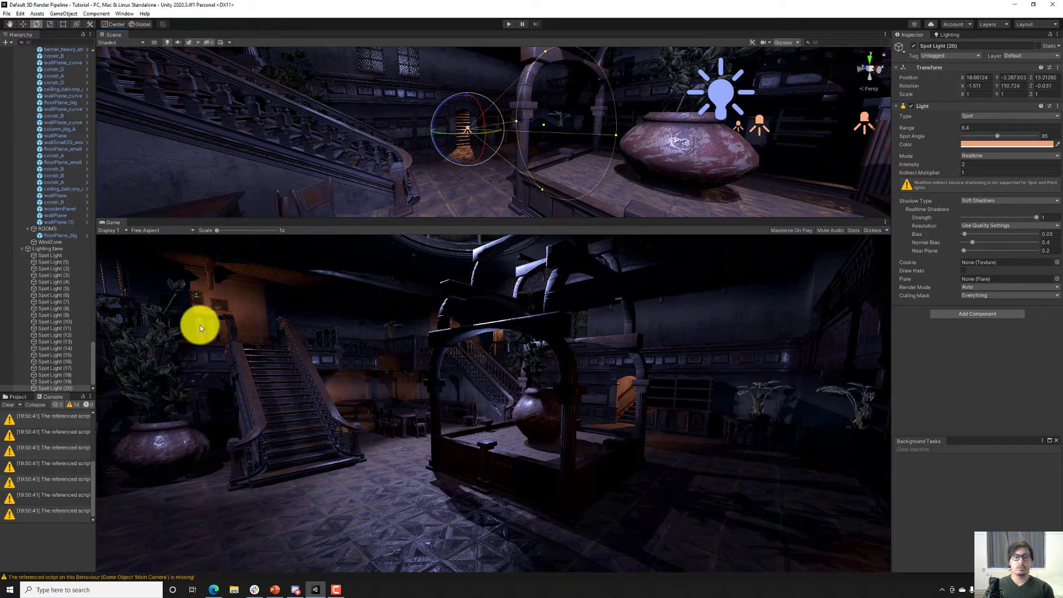
{"action": "left_click", "coordinate": [337, 590]}
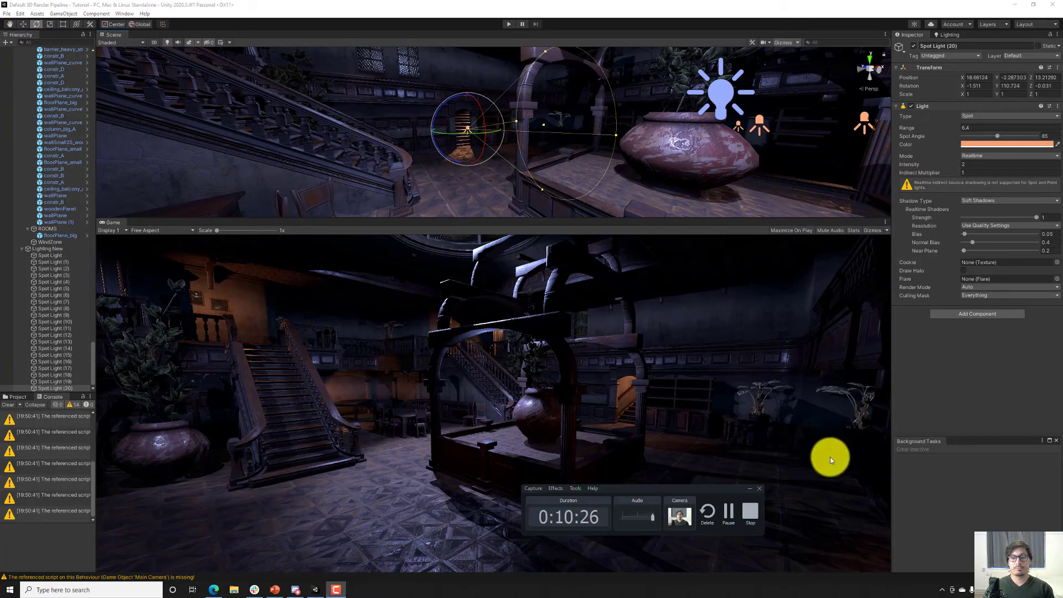
{"action": "left_click", "coordinate": [730, 511]}
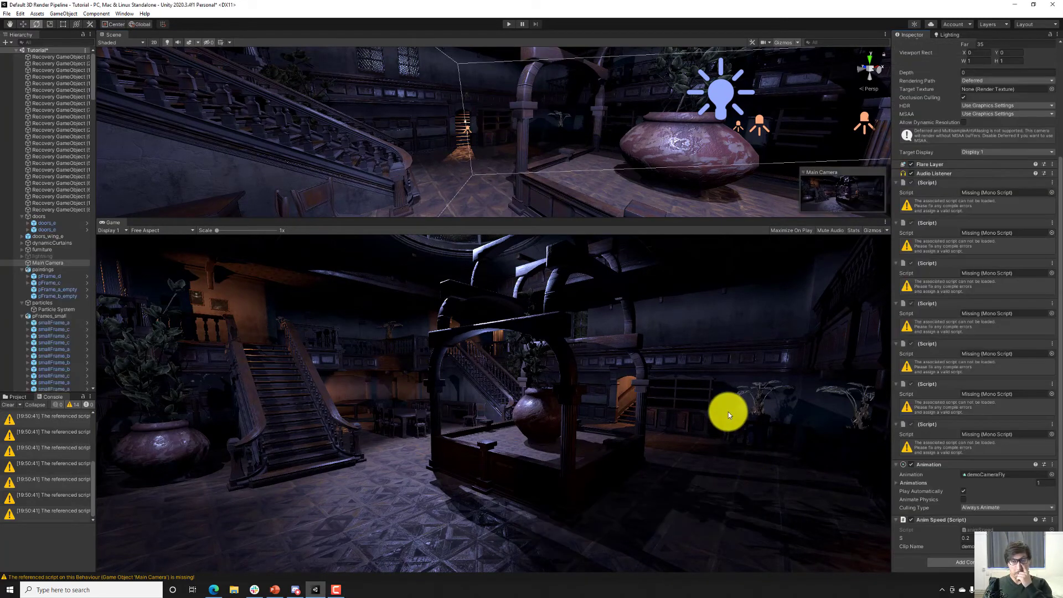
Inspect the Main Camera's Rendering Path setting.
{"action": "scroll", "coordinate": [952, 308], "scroll_direction": "up", "scroll_amount": 5}
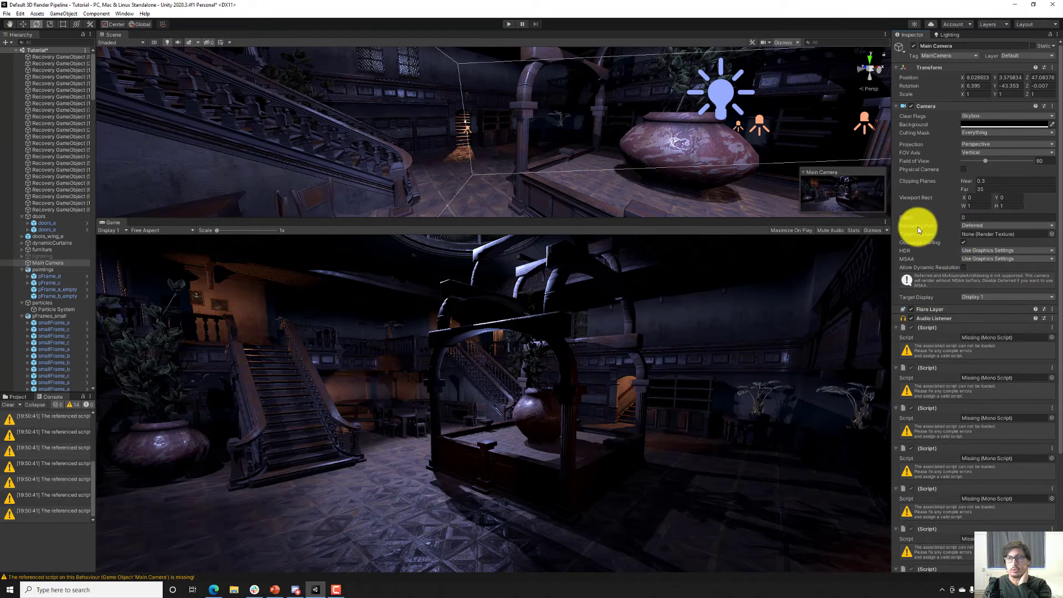
{"action": "mouse_move", "coordinate": [919, 229]}
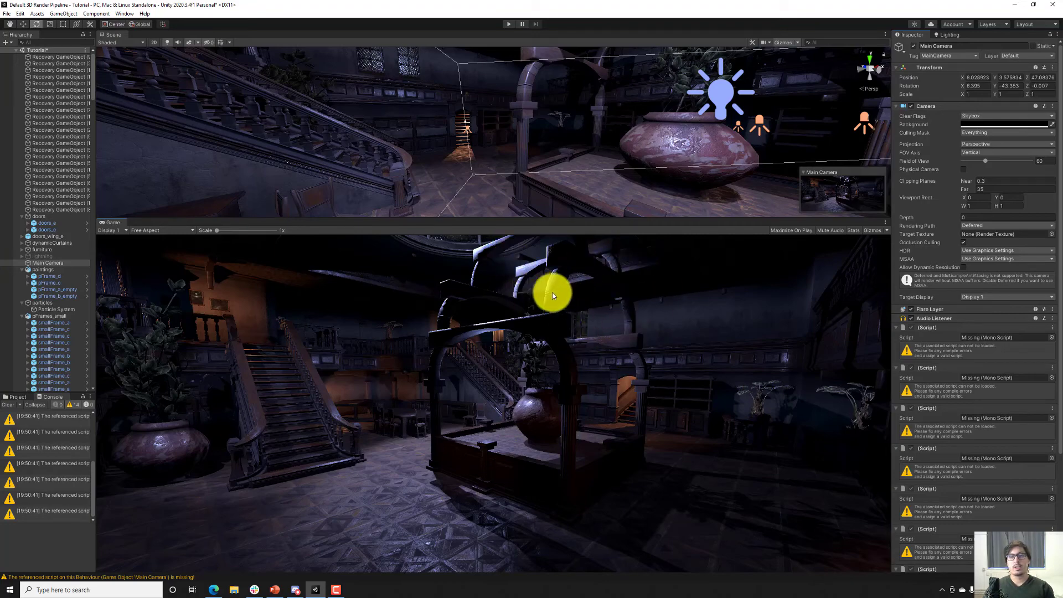
Duplicate an orange spotlight beside the urn, align the copy with the enclosure's upper arches at X 23.44, Y 2.55, and increase its range.
{"action": "left_click_drag", "start_coordinate": [526, 159], "coordinate": [477, 147], "text": "alt"}
{"action": "right_click_drag", "start_coordinate": [478, 147], "coordinate": [477, 147]}
{"action": "key", "text": "s"}
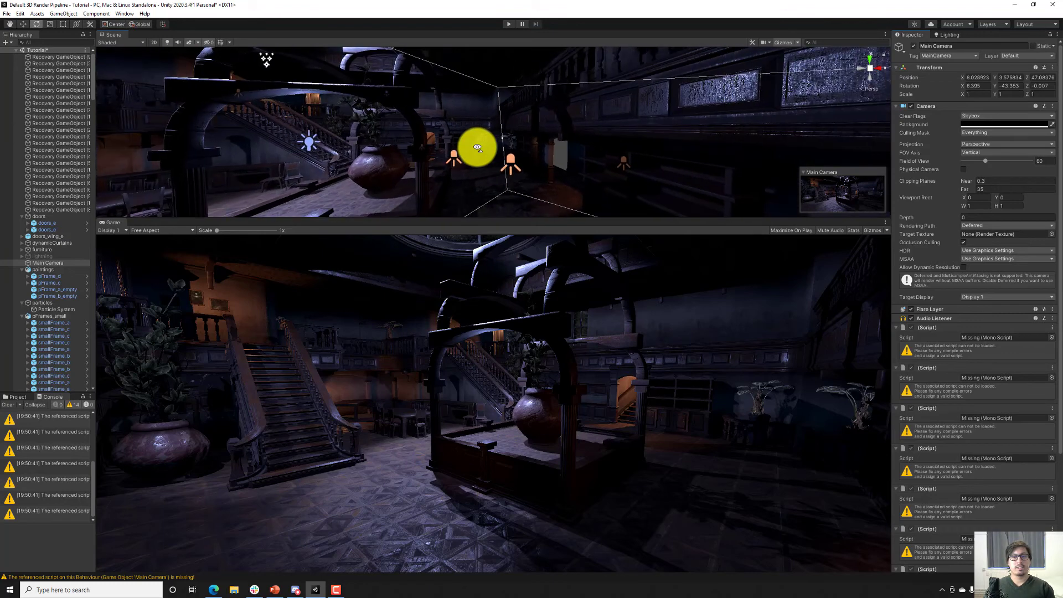
{"action": "left_click", "coordinate": [509, 162]}
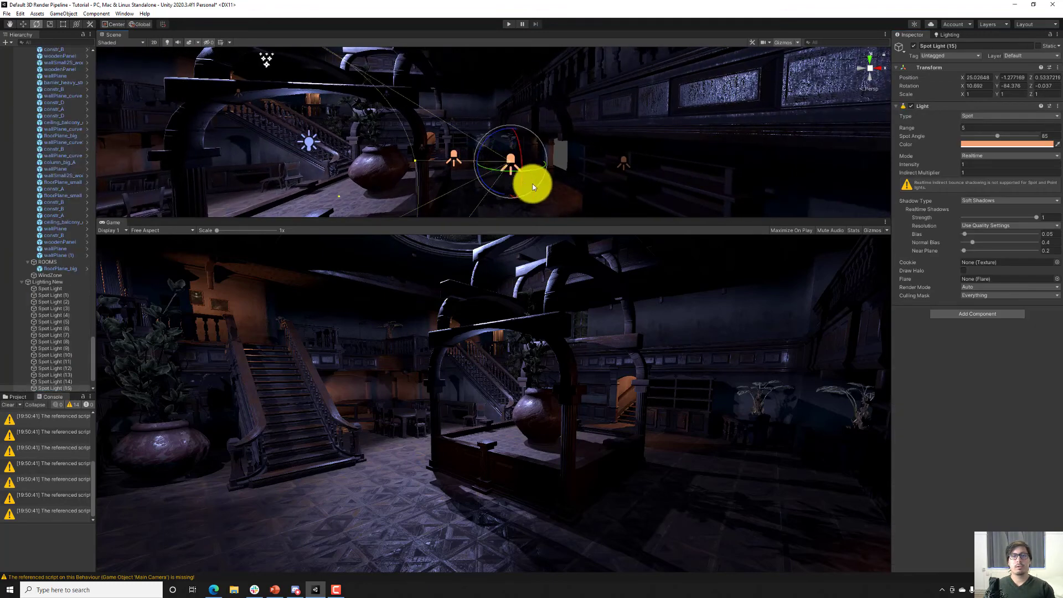
{"action": "left_click_drag", "start_coordinate": [532, 182], "coordinate": [536, 238], "text": "alt"}
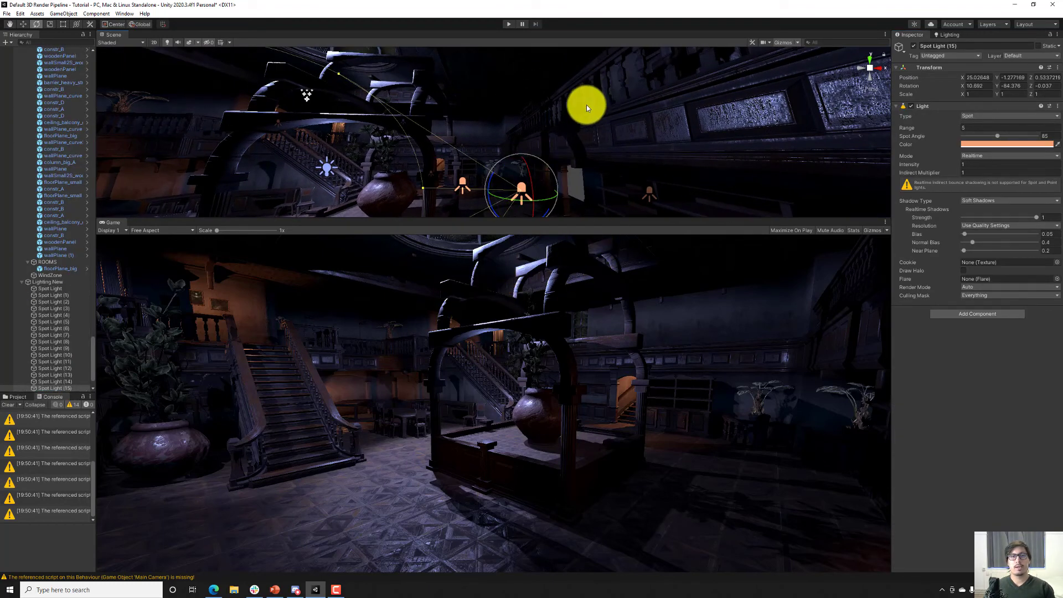
{"action": "key", "text": "ctrl+d"}
{"action": "right_click_drag", "start_coordinate": [582, 116], "coordinate": [514, 161]}
{"action": "key", "text": "w"}
{"action": "key", "text": "ctrl+shift+f"}
{"action": "key", "text": "s"}
{"action": "key", "text": "ctrl+shift+f"}
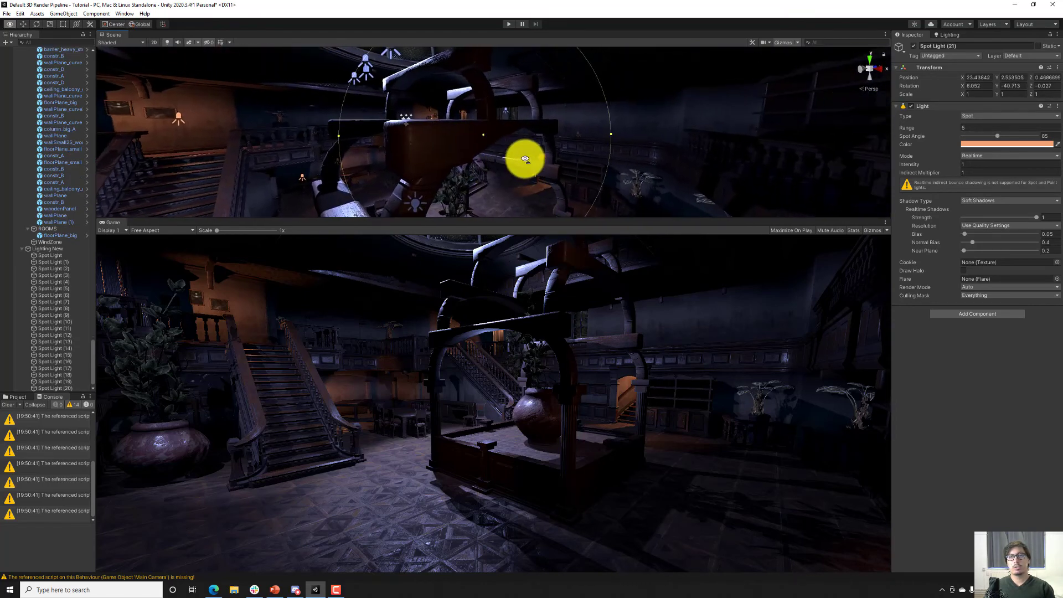
{"action": "left_click", "coordinate": [918, 130]}
{"action": "left_click_drag", "start_coordinate": [918, 131], "coordinate": [927, 126]}
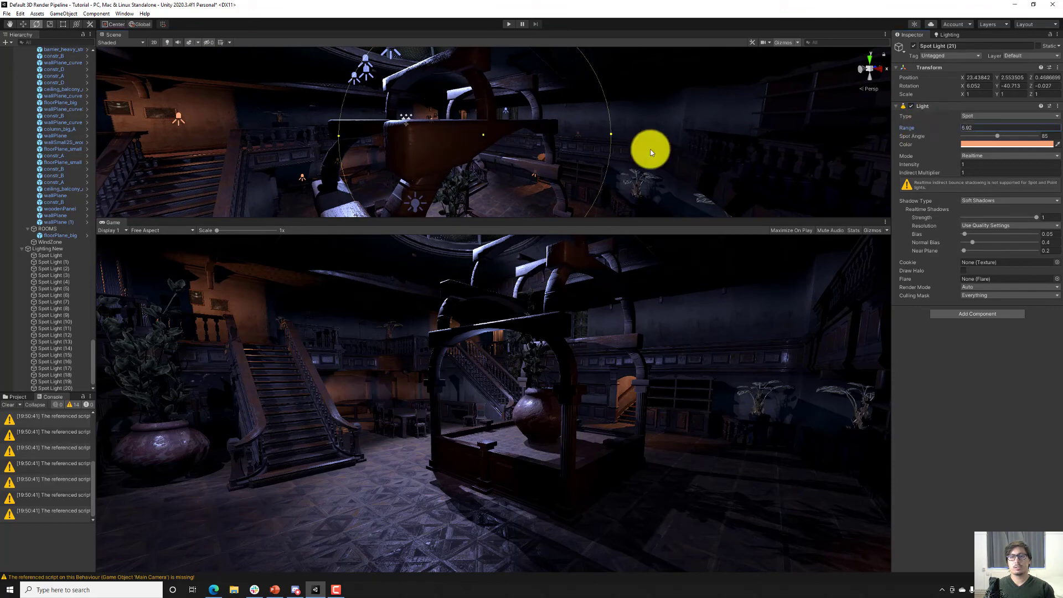
Duplicate the upper orange spotlight, align the copy with an upward view of the arches at X 18.53, Y 2.20, and delete the extra duplicate.
{"action": "right_click_drag", "start_coordinate": [601, 148], "coordinate": [515, 74]}
{"action": "key", "text": "ctrl+shift+f"}
{"action": "key", "text": "ctrl+d"}
{"action": "key", "text": "ctrl+shift+f"}
{"action": "key", "text": "ctrl+d"}
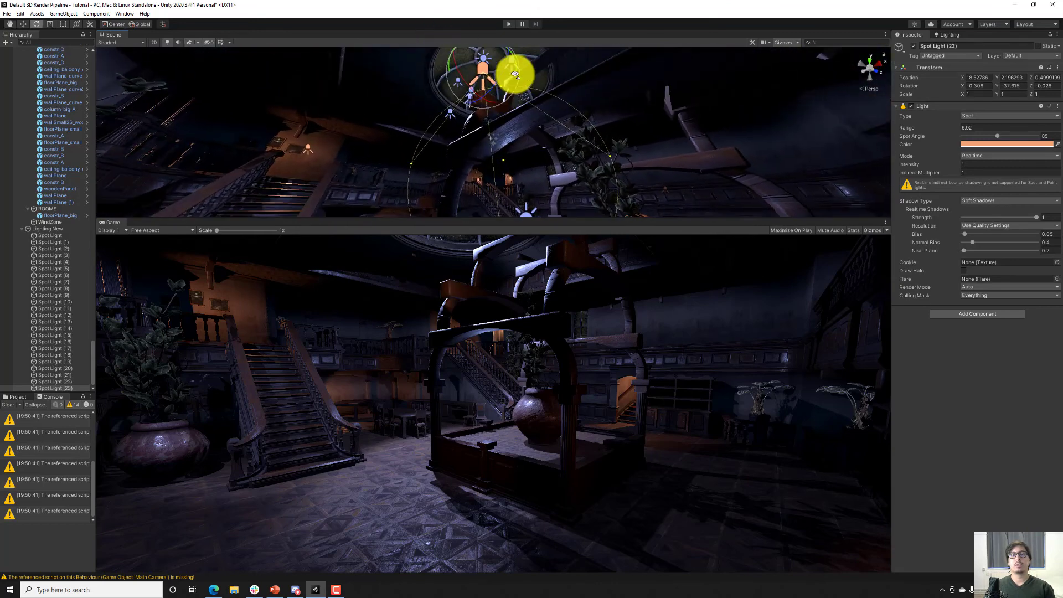
{"action": "key", "text": "Delete"}
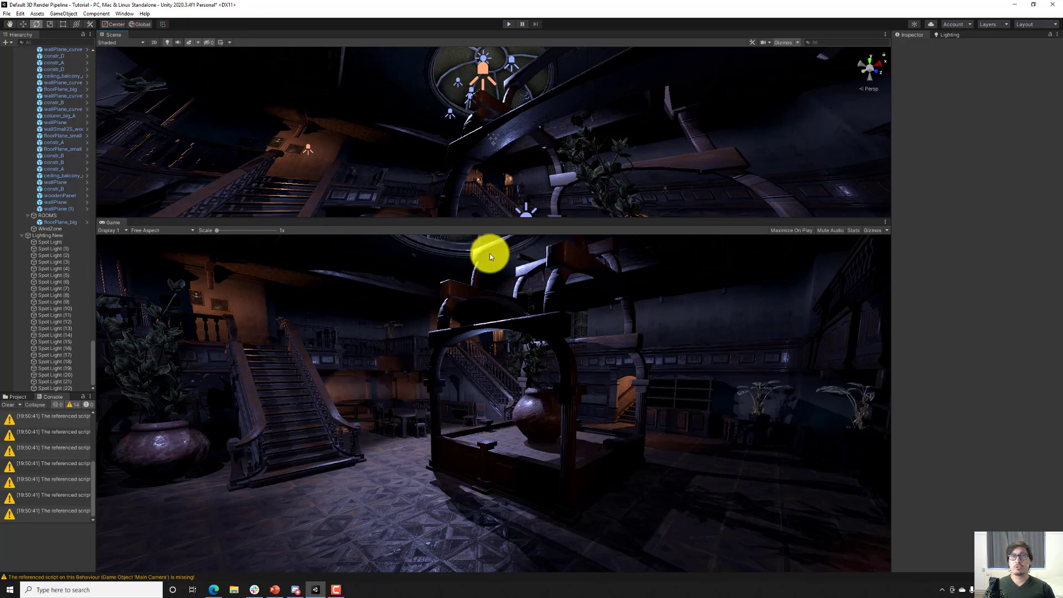
{"action": "left_click", "coordinate": [350, 591]}
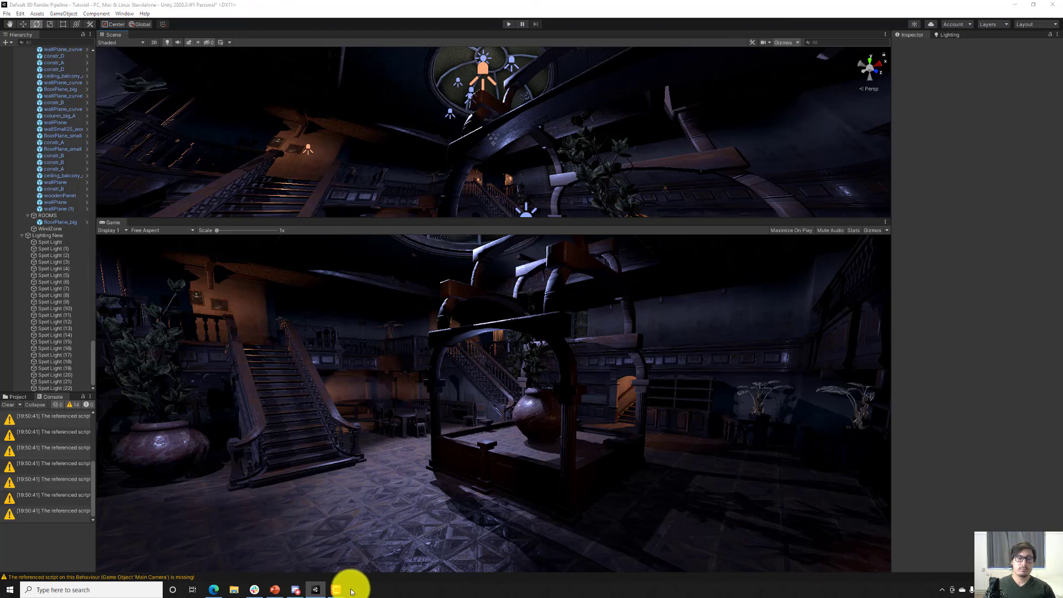